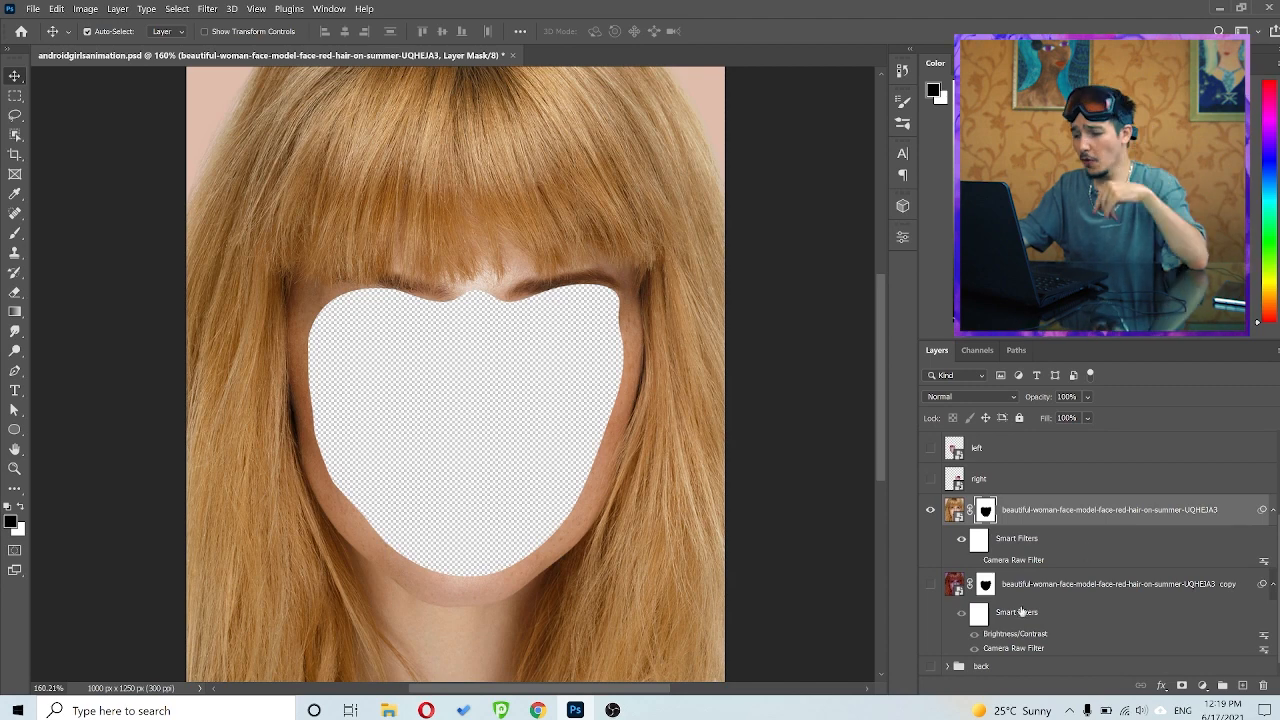
- Show and expand the back group, and hide every layer inside it except the bottom green circuit board photo
click(932, 667)
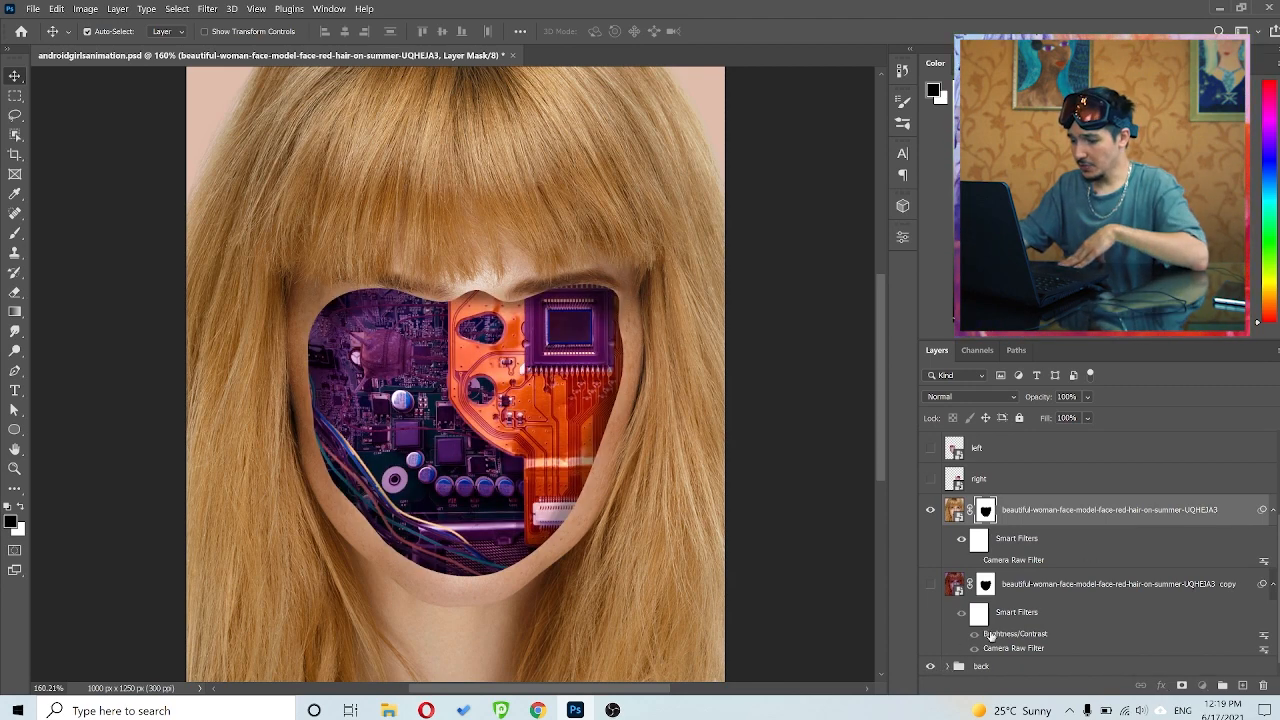
click(947, 666)
scroll(1060, 594, down, 5)
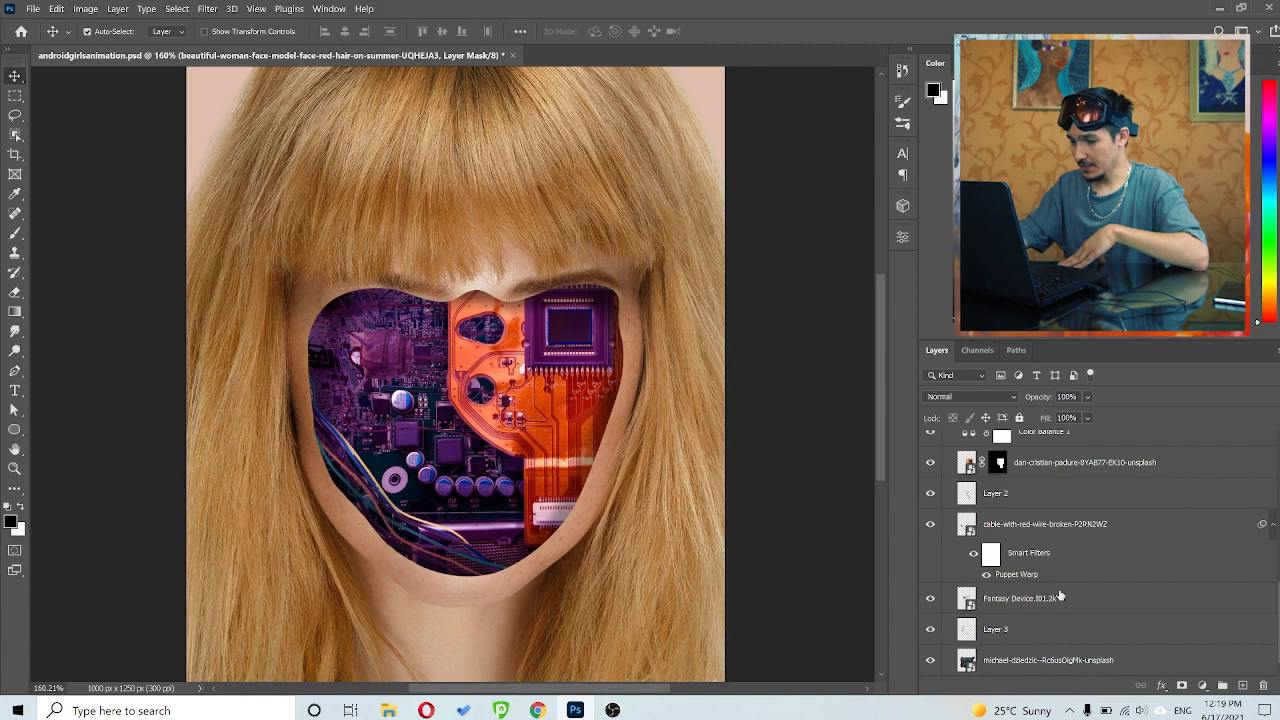
scroll(1060, 594, up, 1)
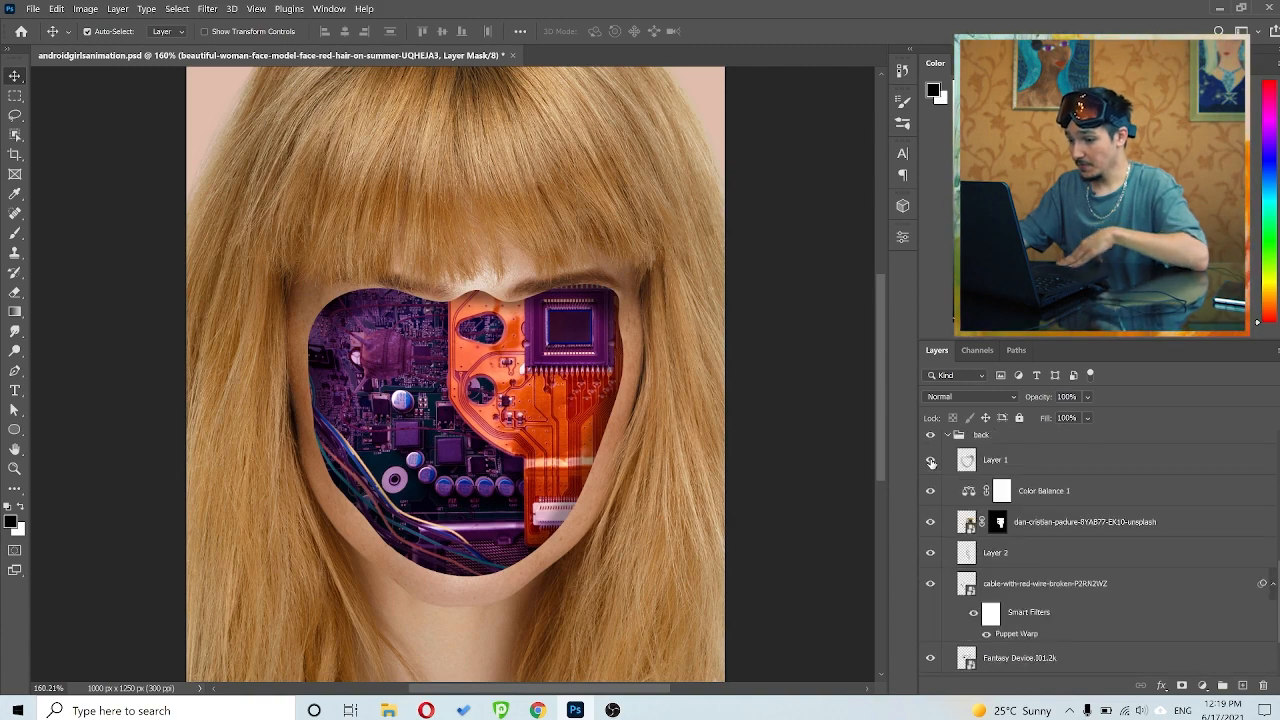
scroll(923, 594, down, 2)
click(930, 598)
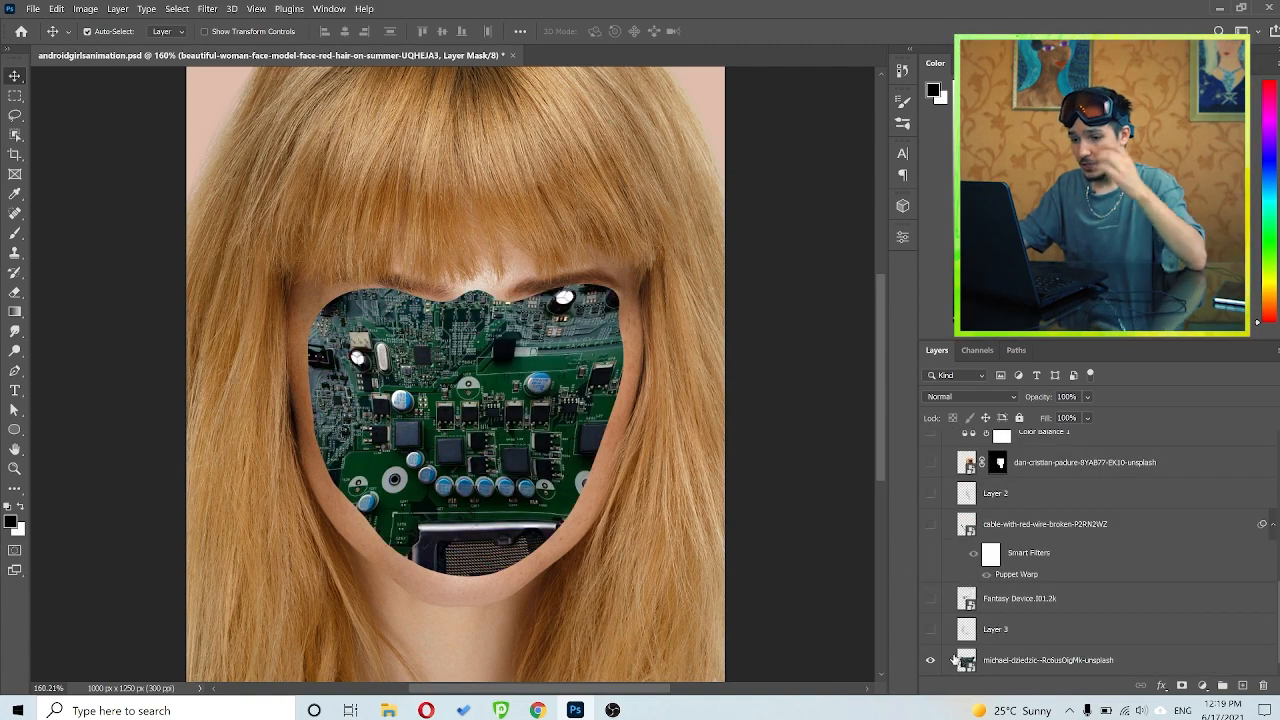
- Try to warp the green circuit board layer by pulling its upper middle area upward behind the eyebrows
click(1027, 664)
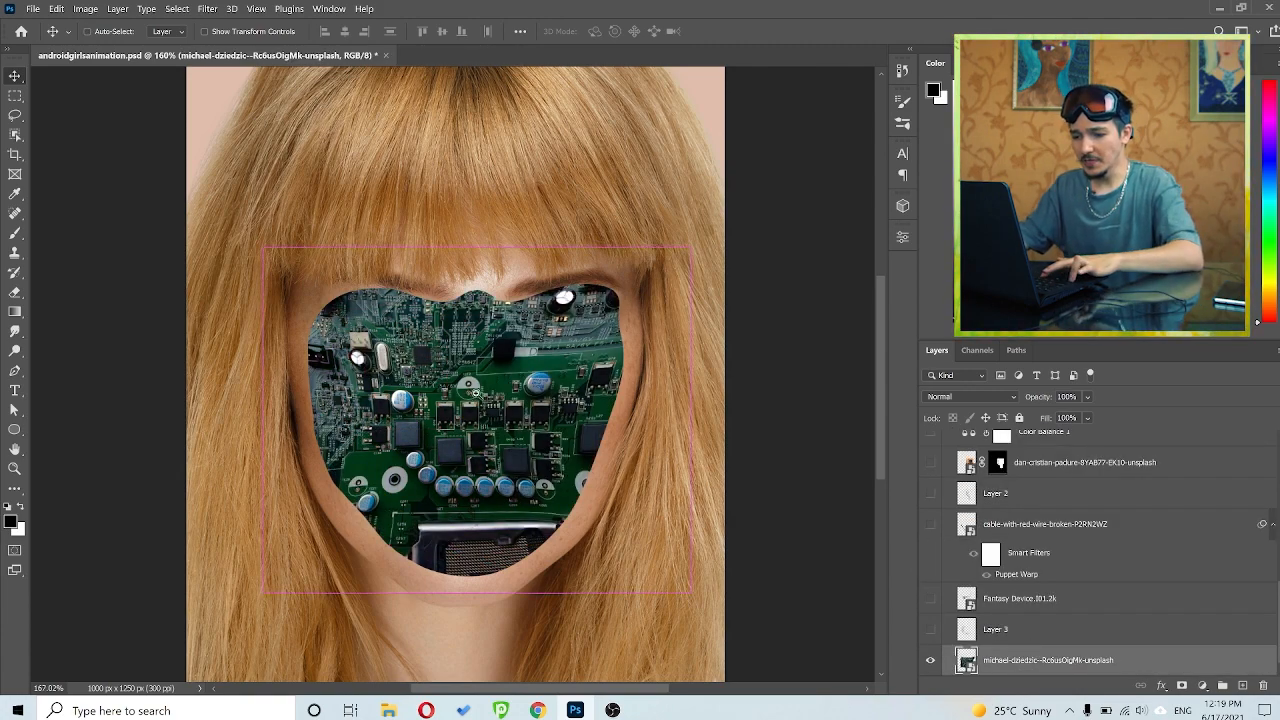
scroll(474, 397, up, 3)
scroll(478, 396, down, 3)
scroll(481, 396, down, 1)
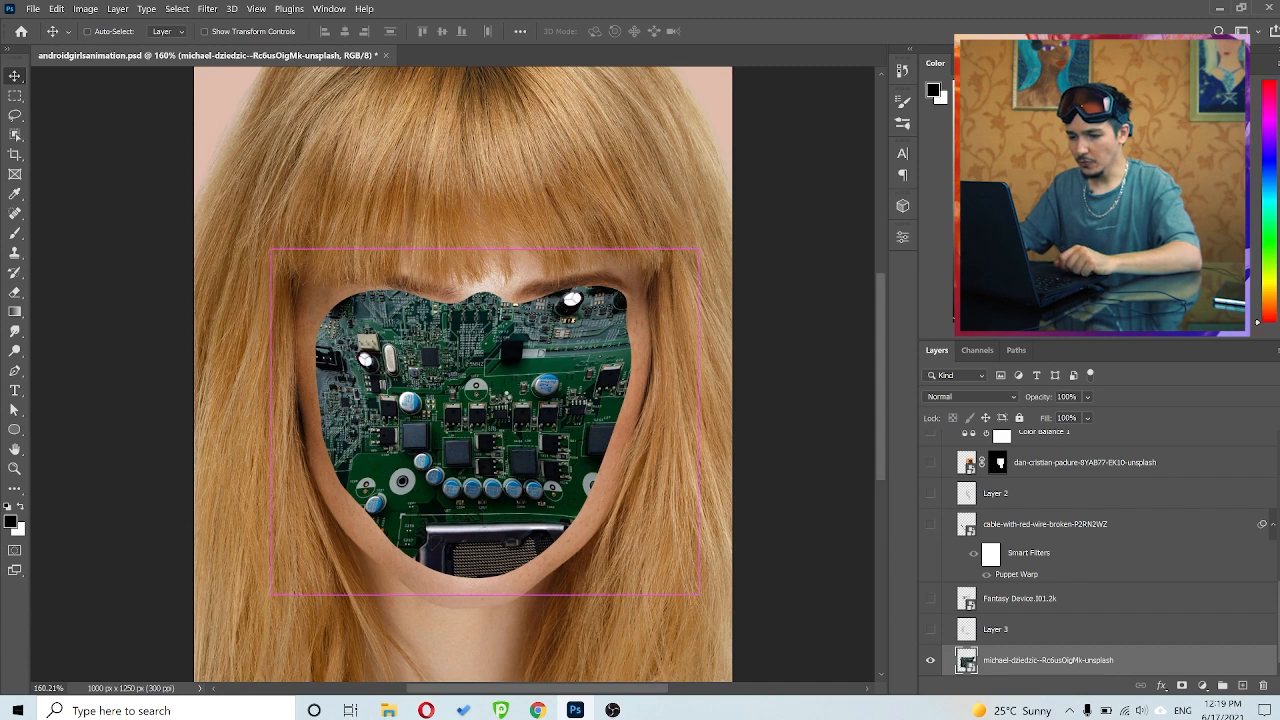
key(ctrl+t)
right_click(491, 386)
click(525, 480)
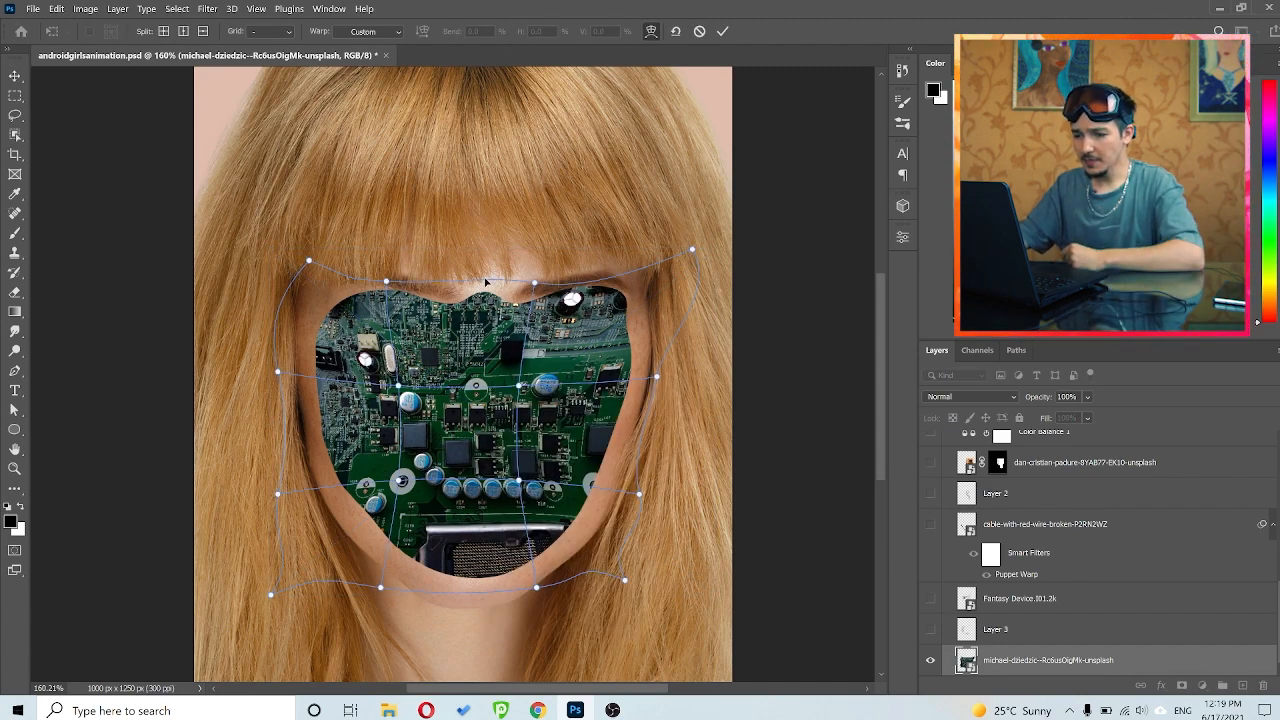
drag(478, 299, 479, 269)
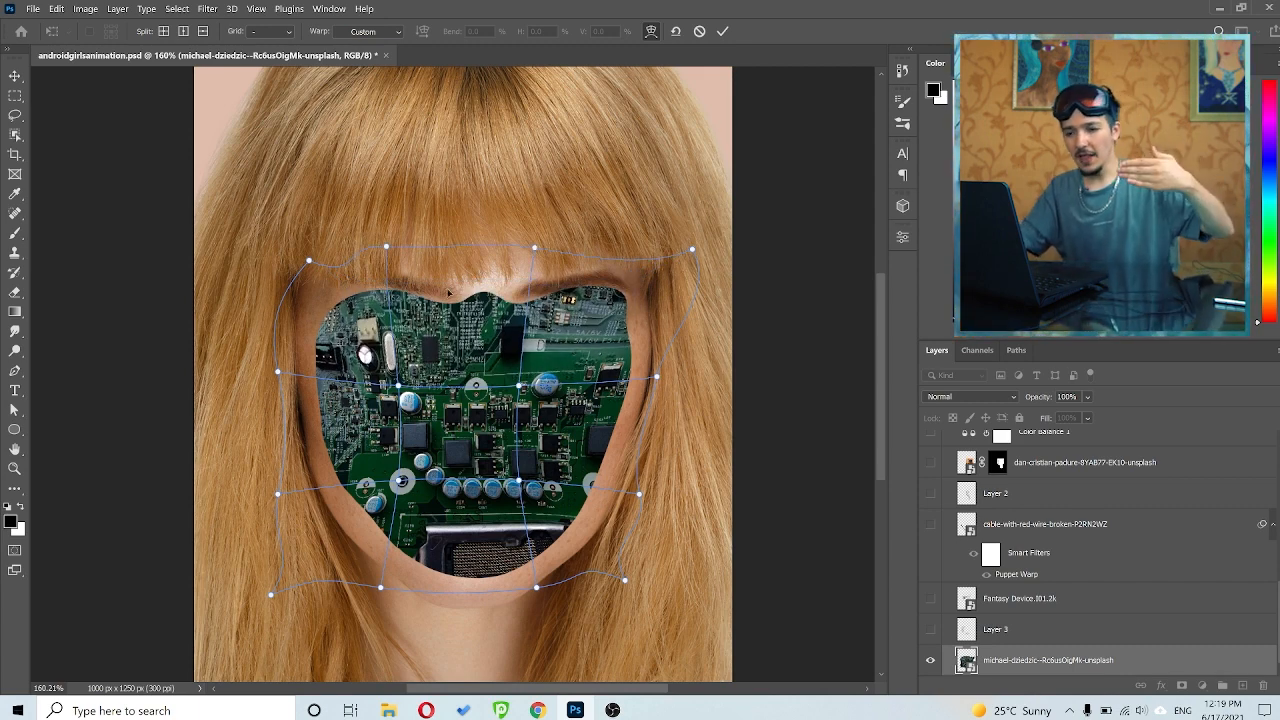
mouse_move(320, 380)
mouse_down()
mouse_move(406, 363)
mouse_move(319, 376)
mouse_up()
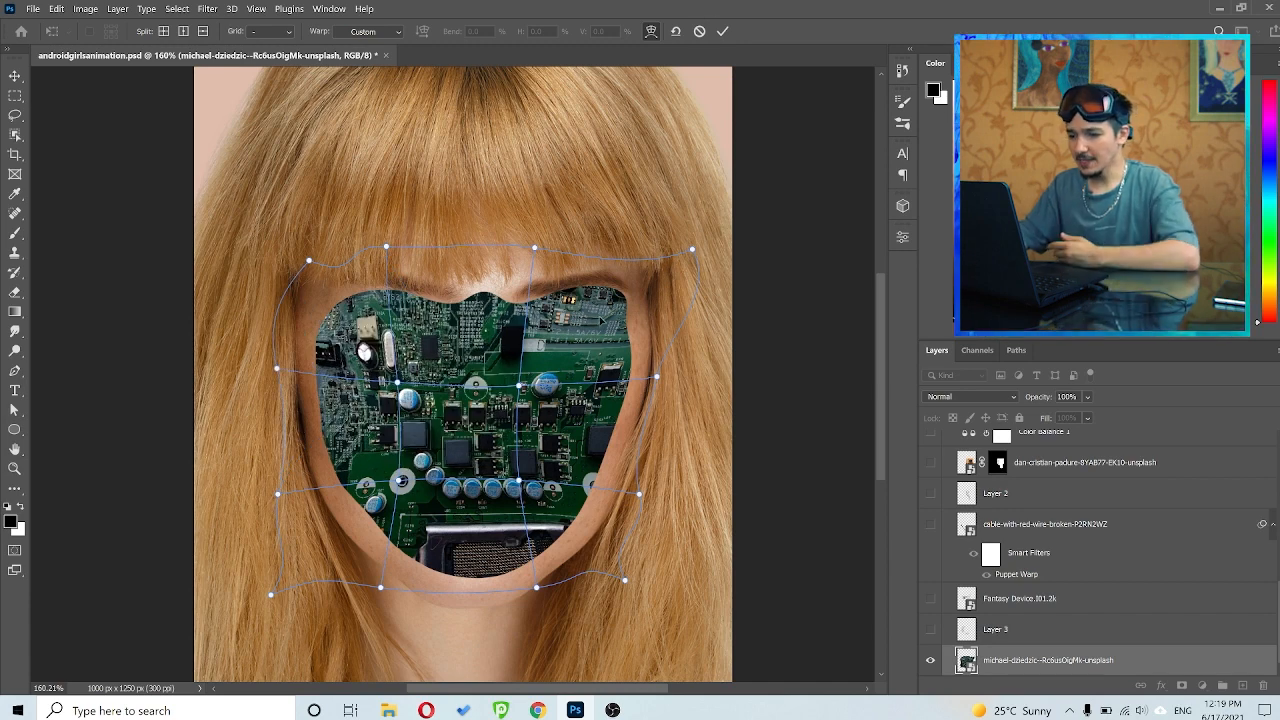
click(722, 31)
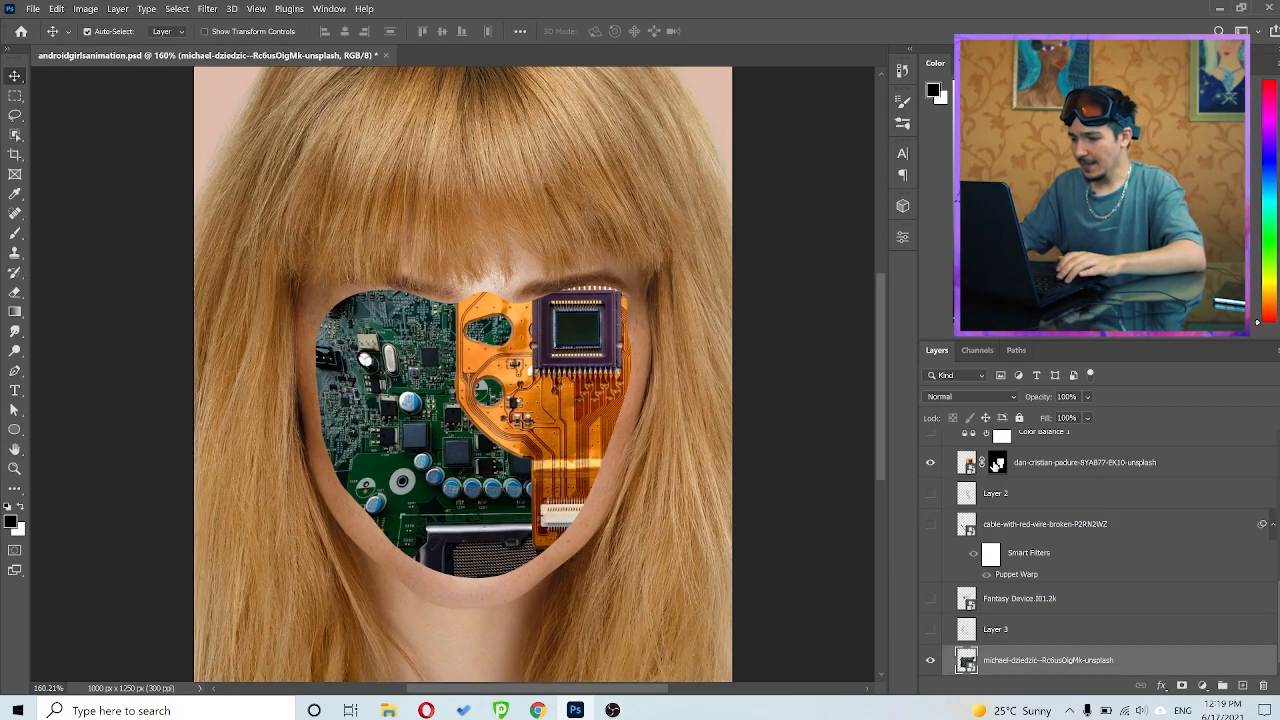
- Show the orange flex circuit layer and compare its cutout by disabling and re-enabling its layer mask
shift+click(997, 462)
key(ctrl+plus)
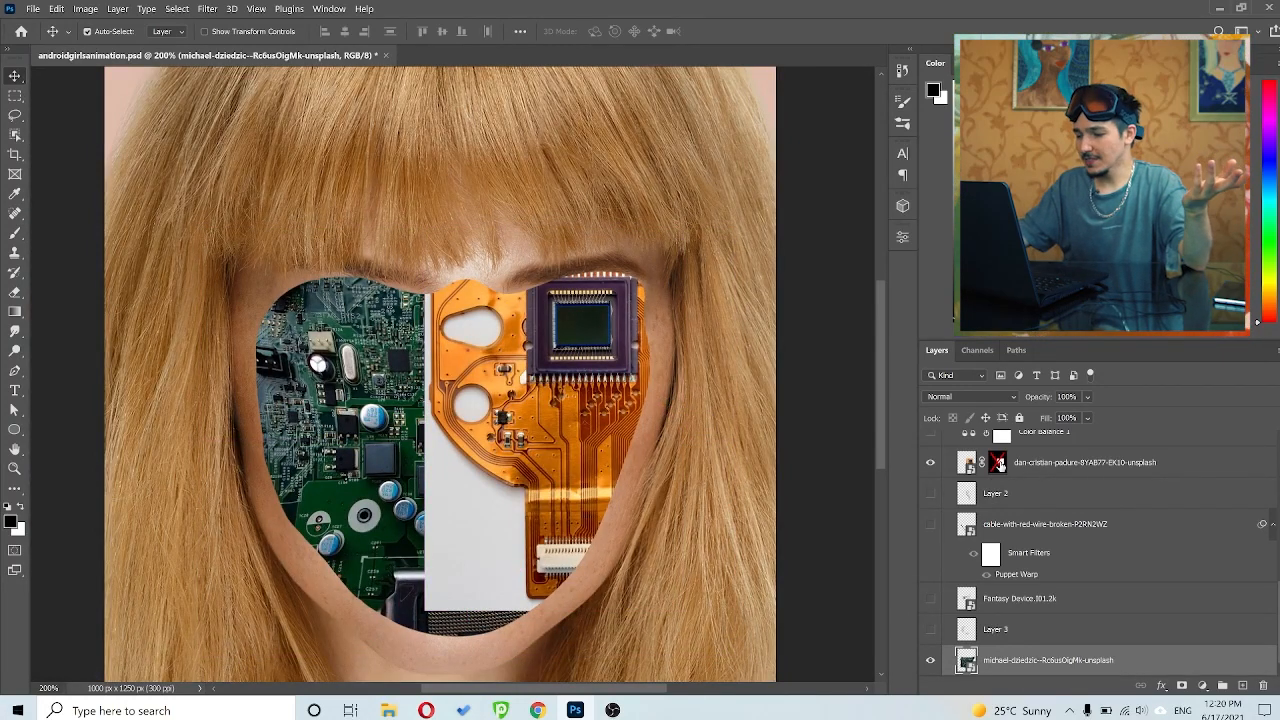
click(999, 464)
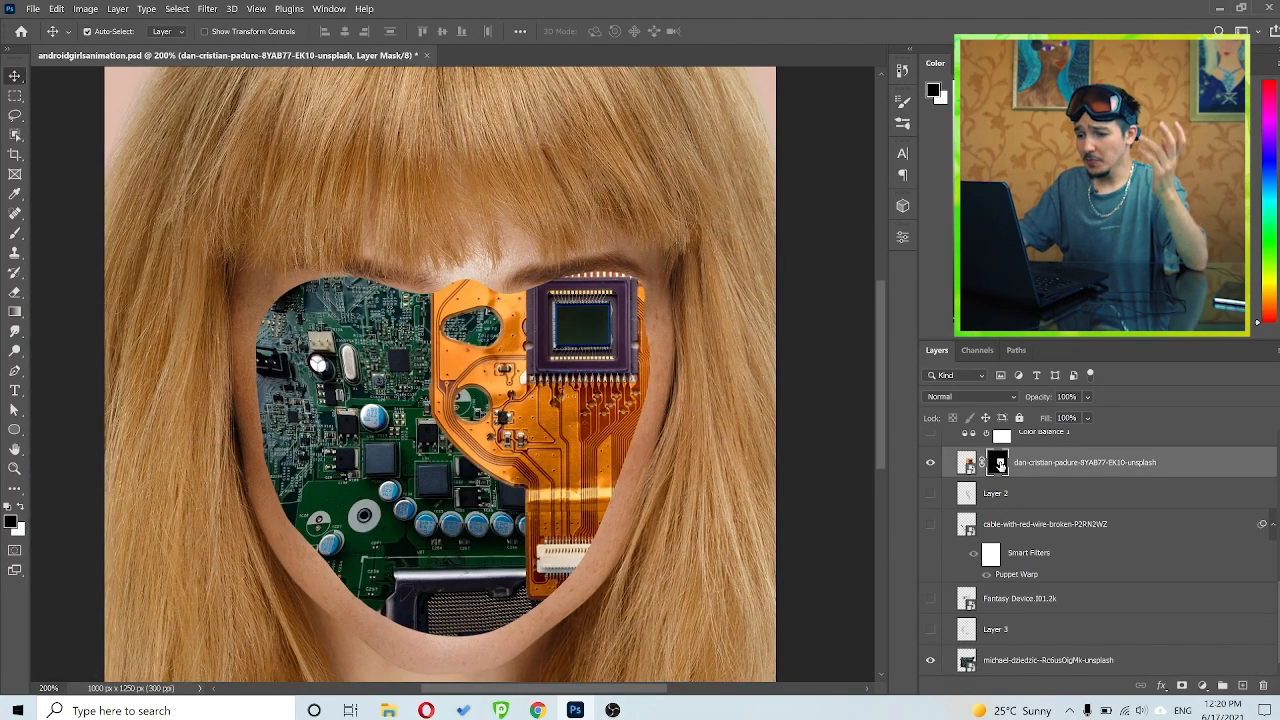
drag(592, 324, 617, 324)
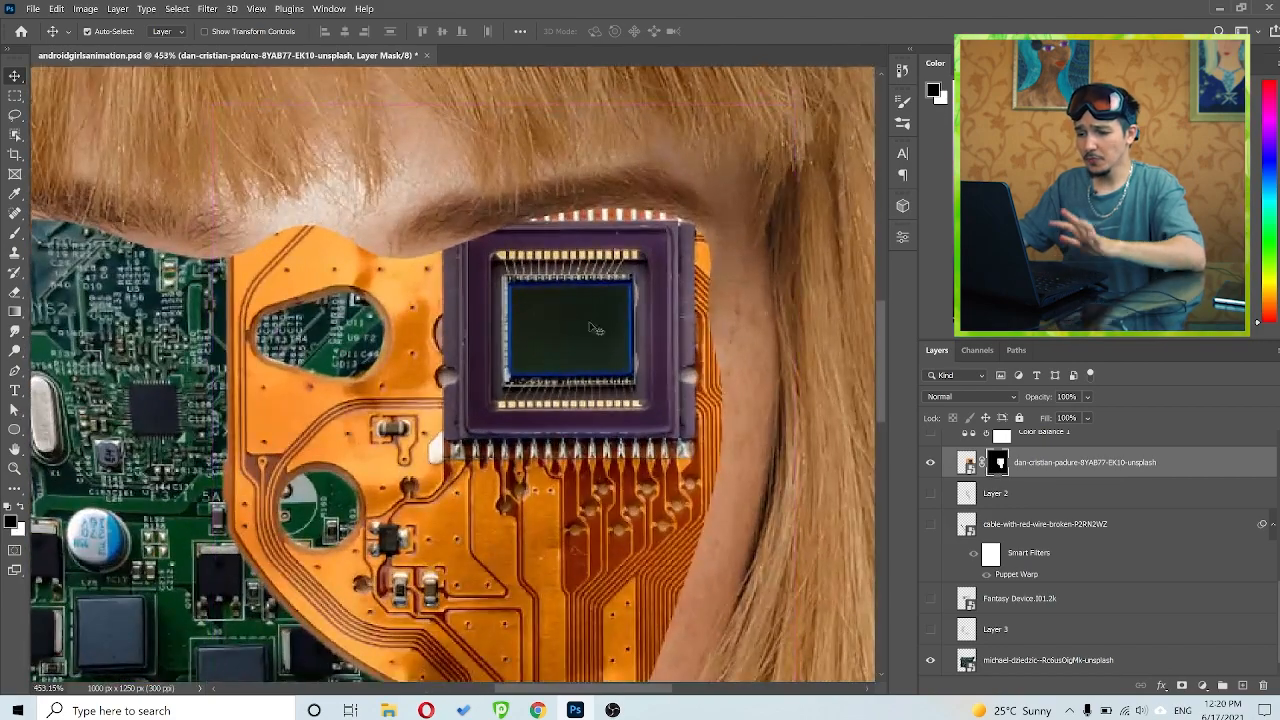
drag(573, 377, 450, 377)
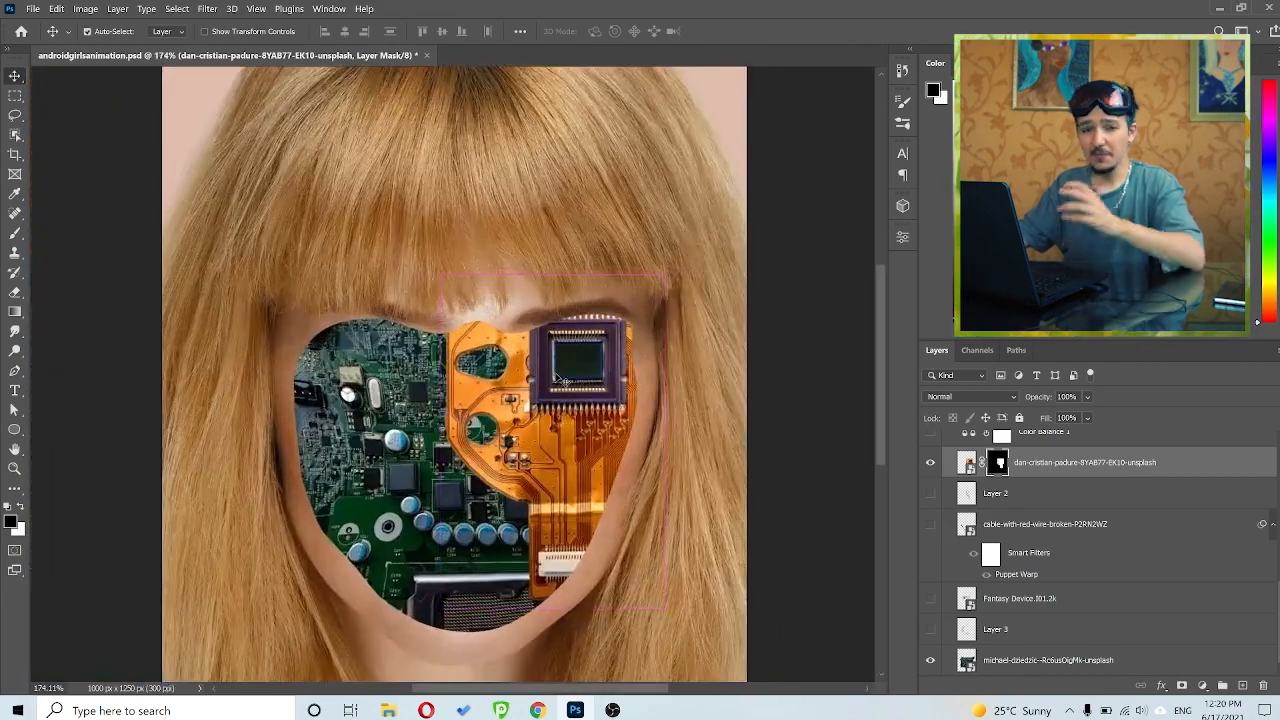
- Show the Fantasy Device.I01.2k and cable-with-red-wire-broken layers over the green circuit board
click(937, 600)
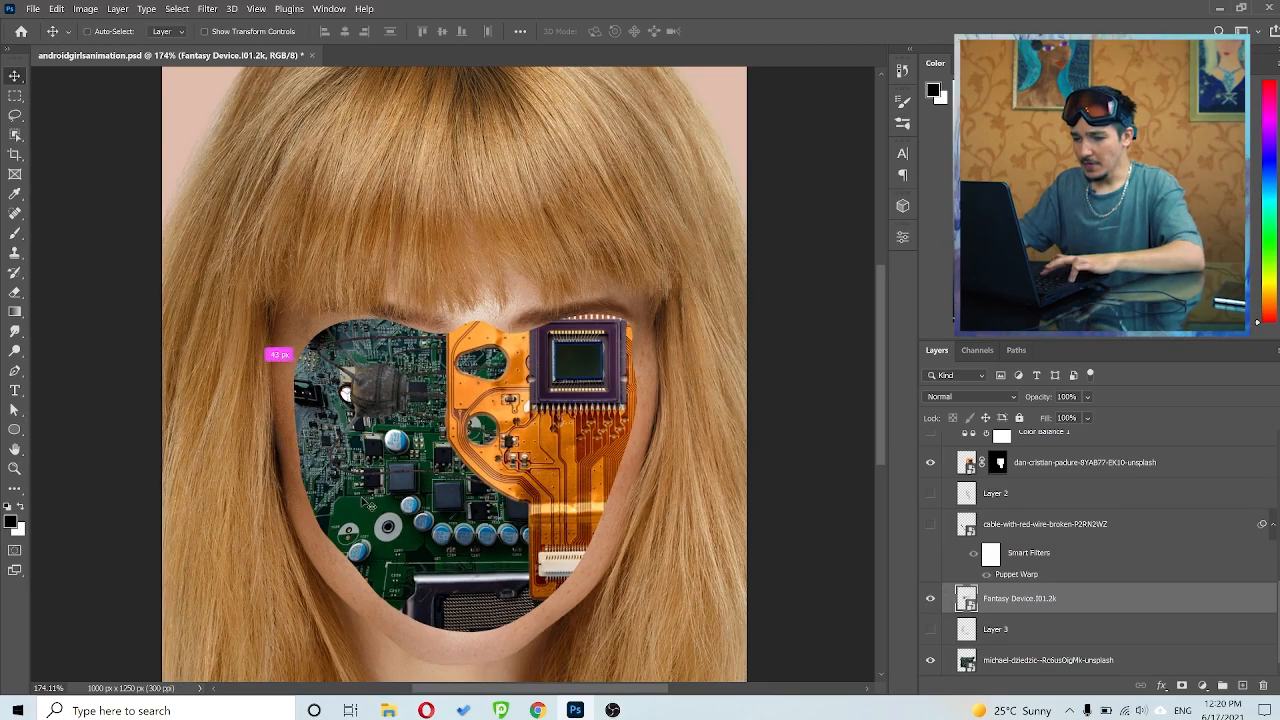
drag(362, 400, 399, 405)
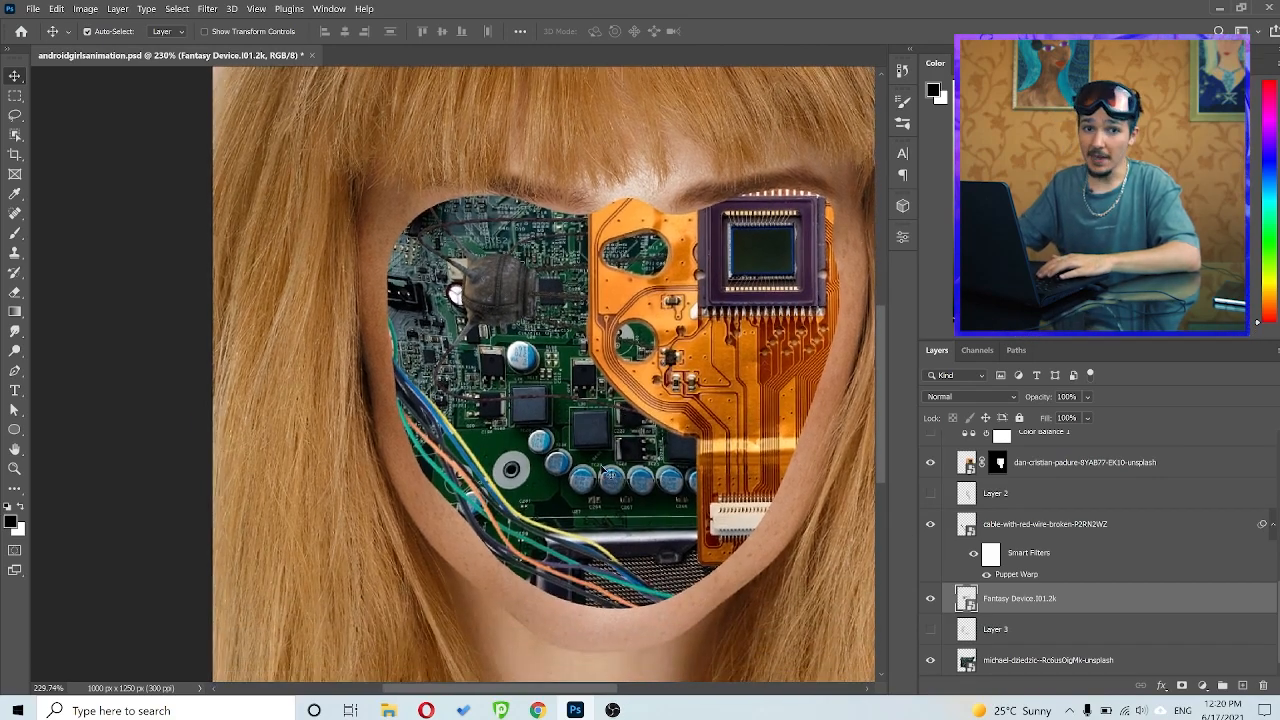
- Preview the cable layer without its Puppet Warp filter and in a shifted position, and restore both
click(586, 472)
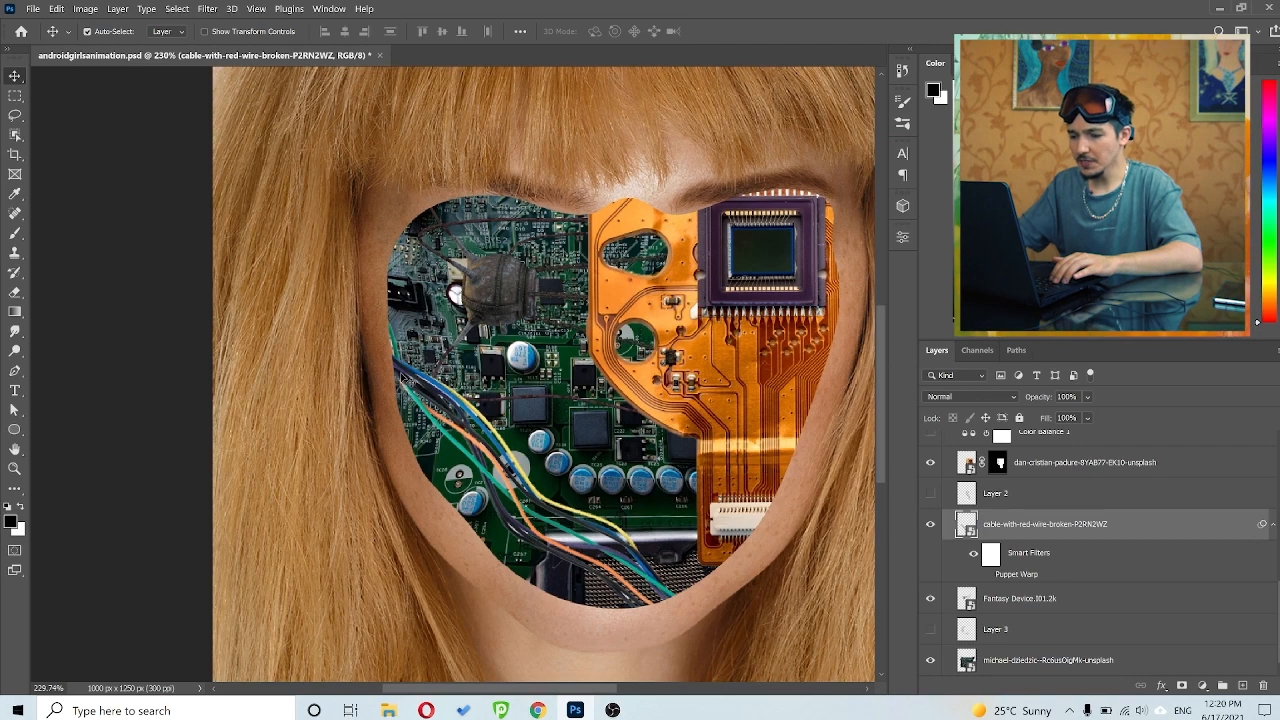
scroll(970, 545, up, 2)
drag(520, 438, 562, 382)
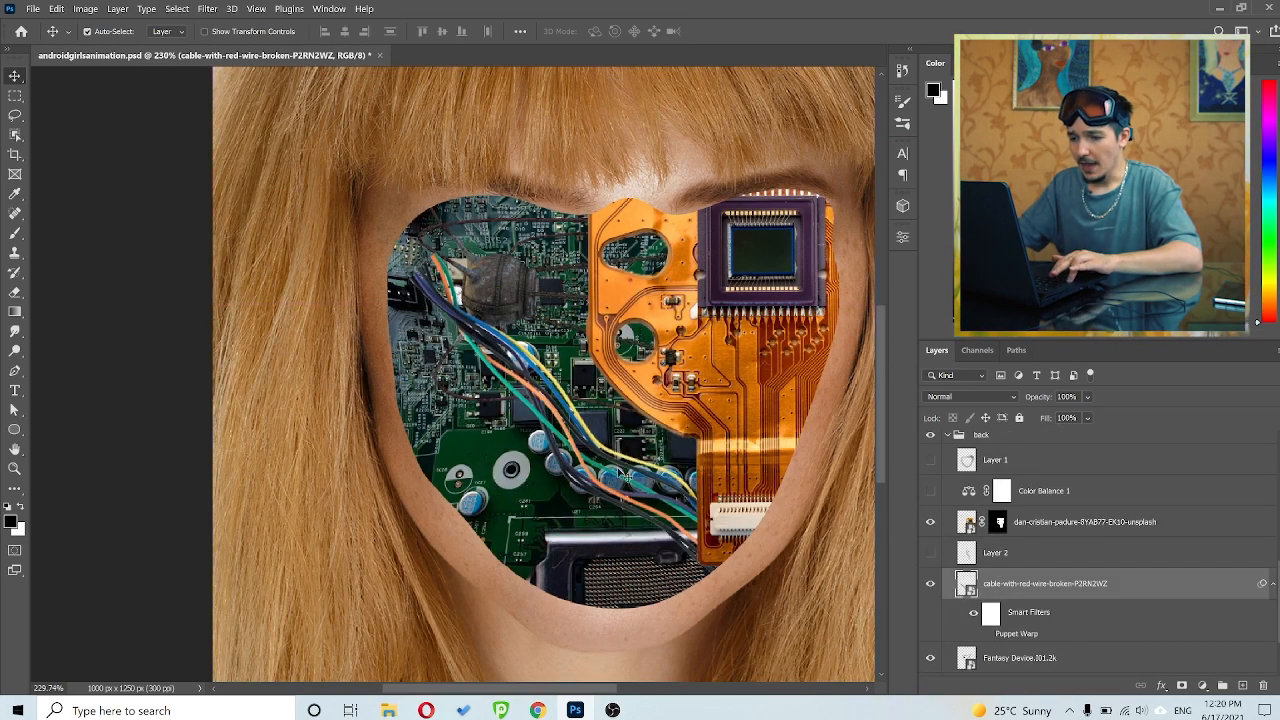
key(ctrl+z)
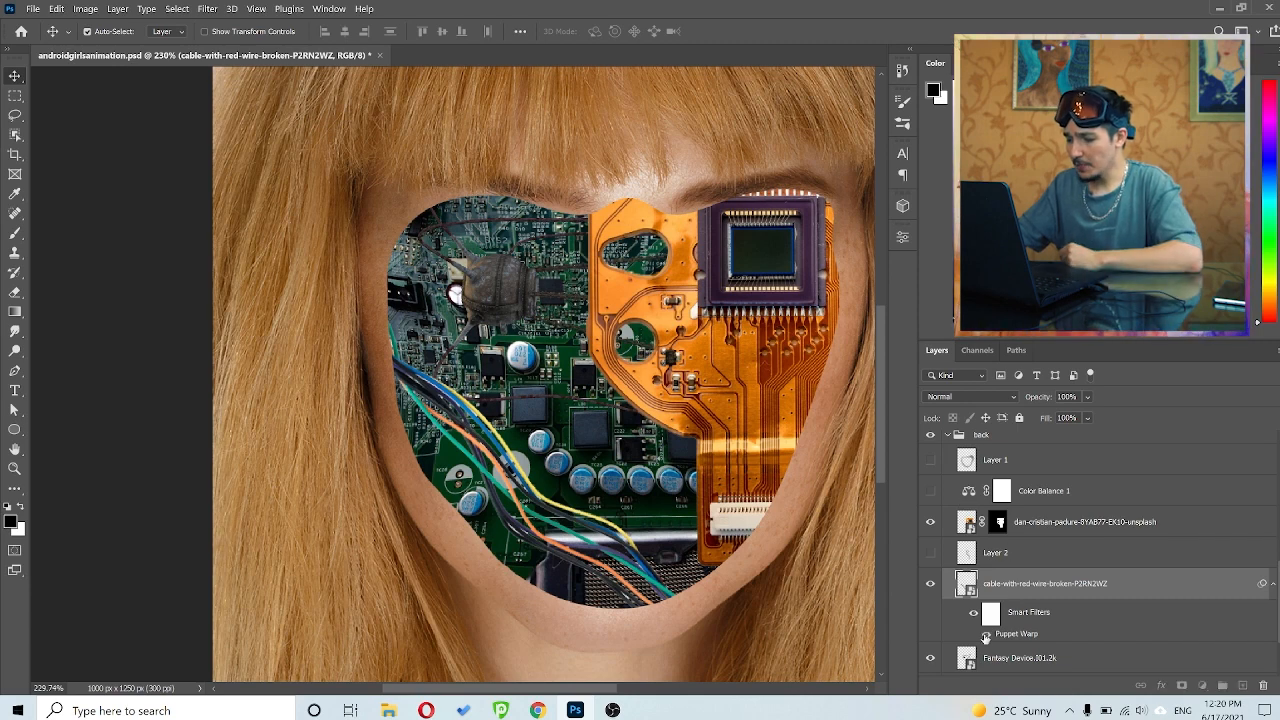
double_click(986, 637)
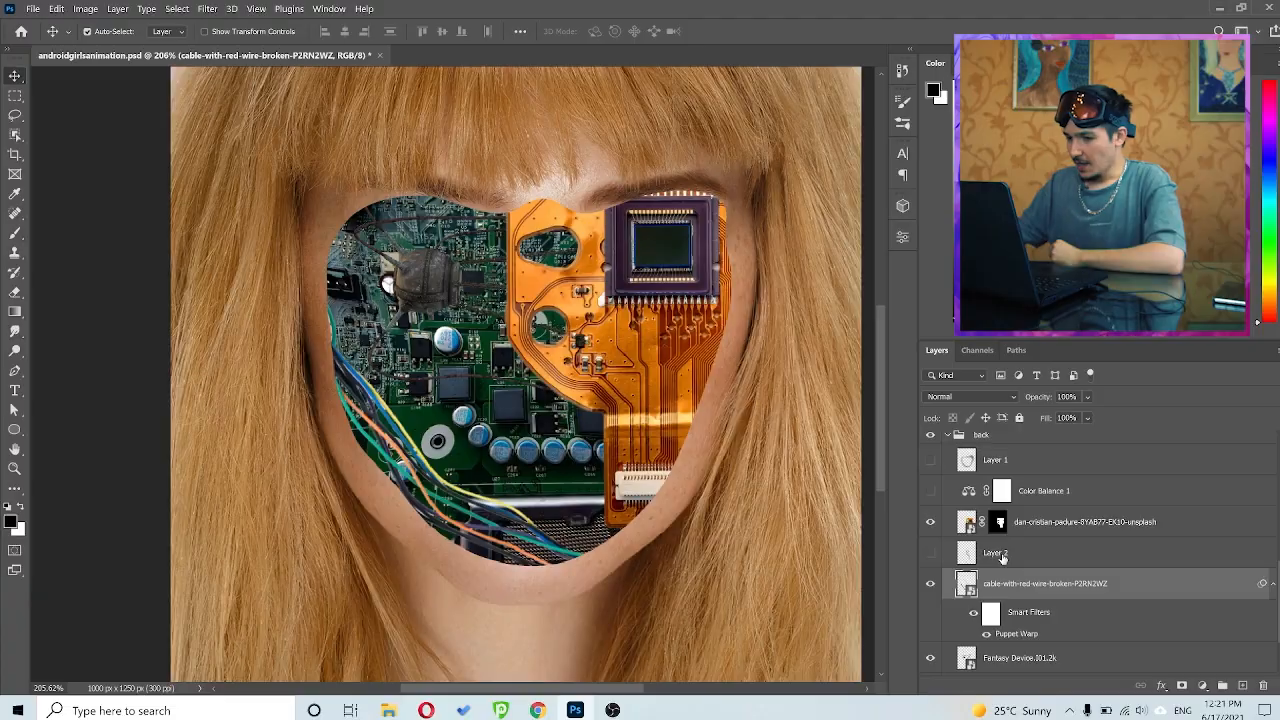
- Show Layer 2 beneath the orange flex circuit and toggle its visibility to compare the image with and without it
click(1003, 558)
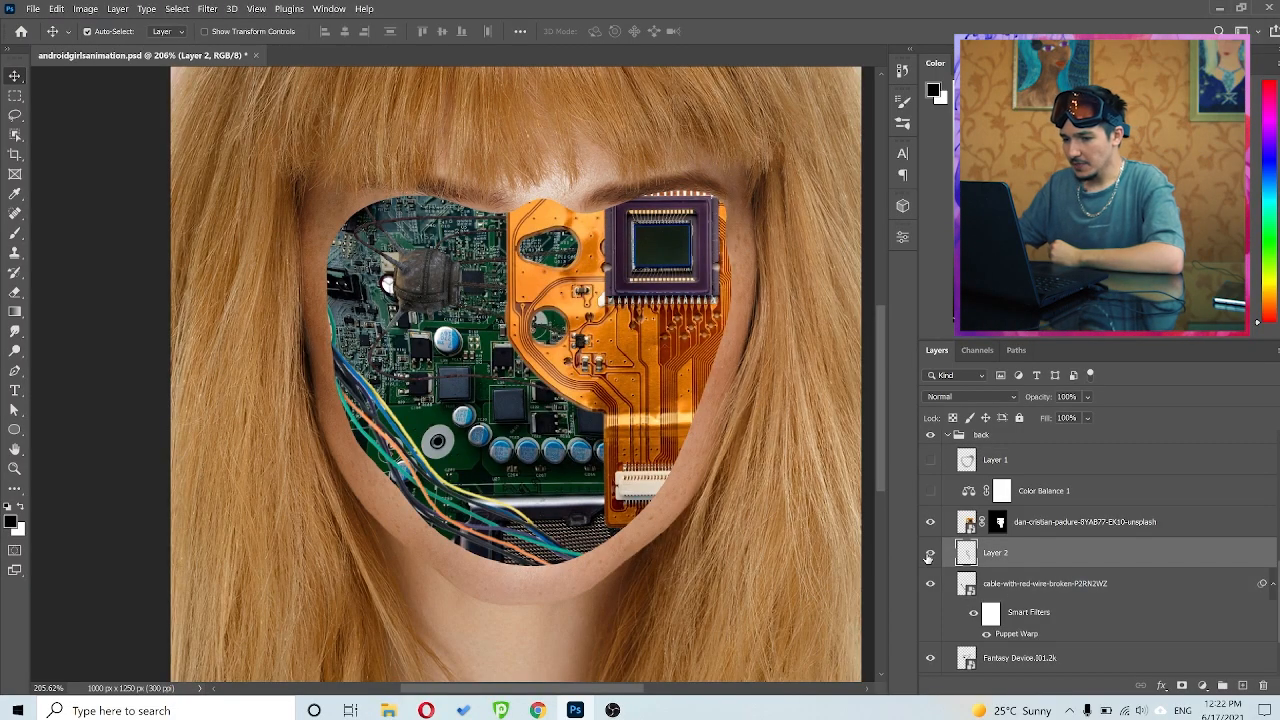
scroll(587, 285, up, 2)
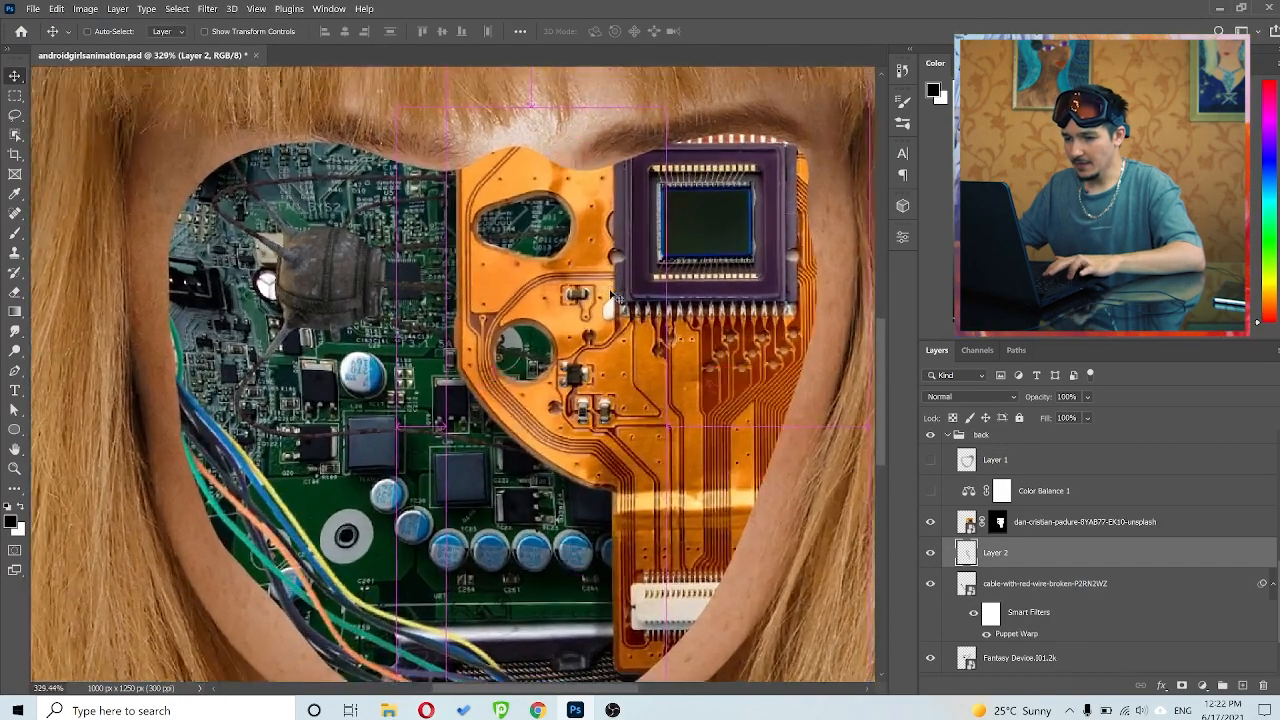
click(932, 553)
click(931, 553)
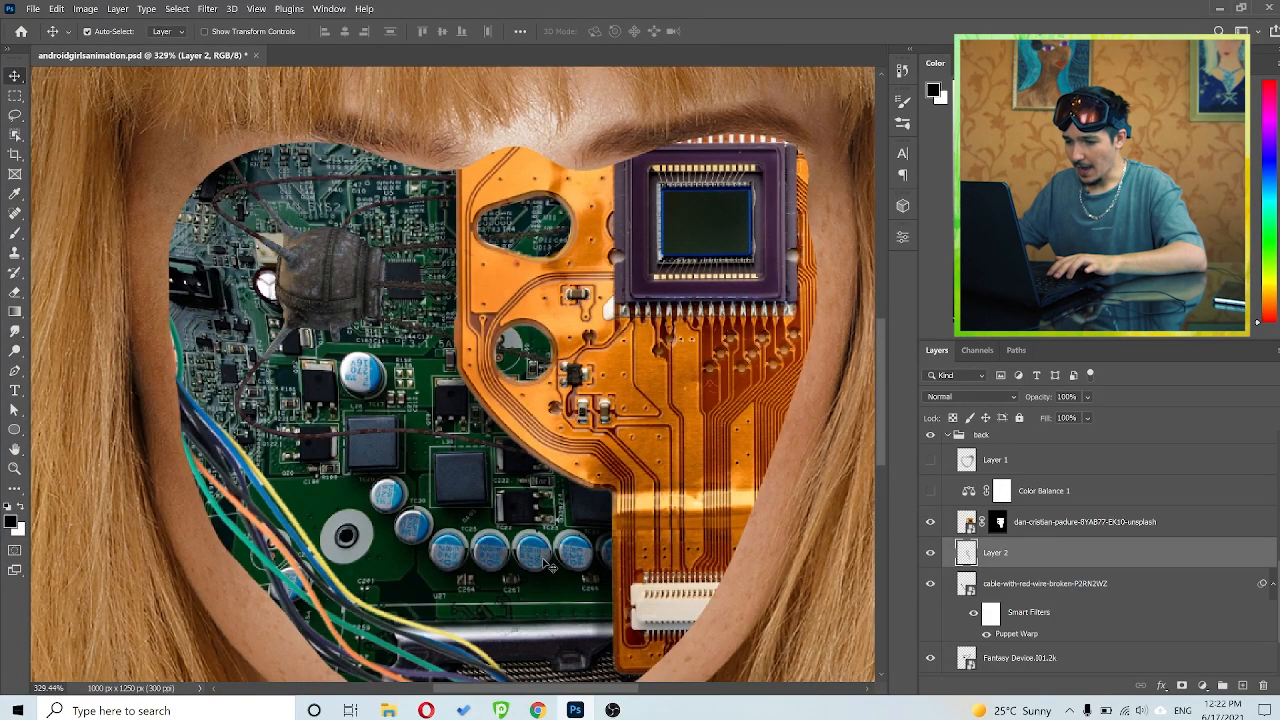
scroll(499, 381, down, 2)
scroll(499, 381, up, 1)
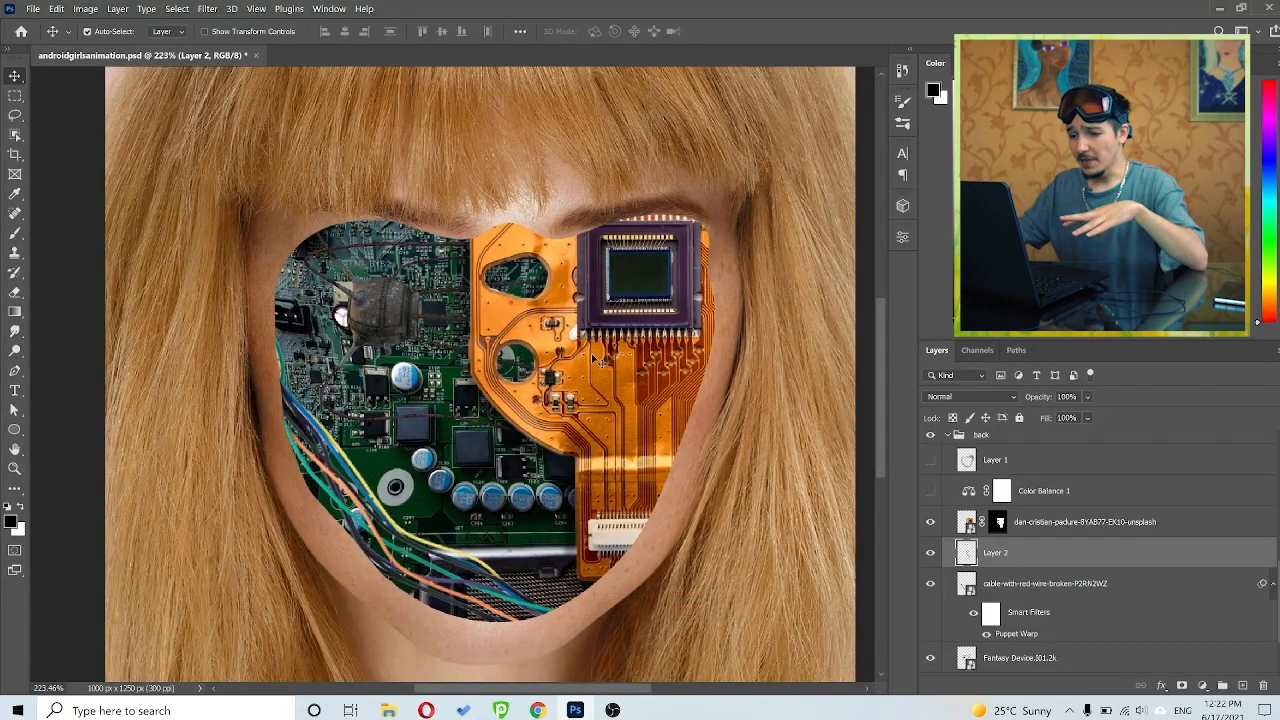
- Show Layer 1 in the back group to darken the circuits along the edge of the face opening
scroll(935, 530, up, 2)
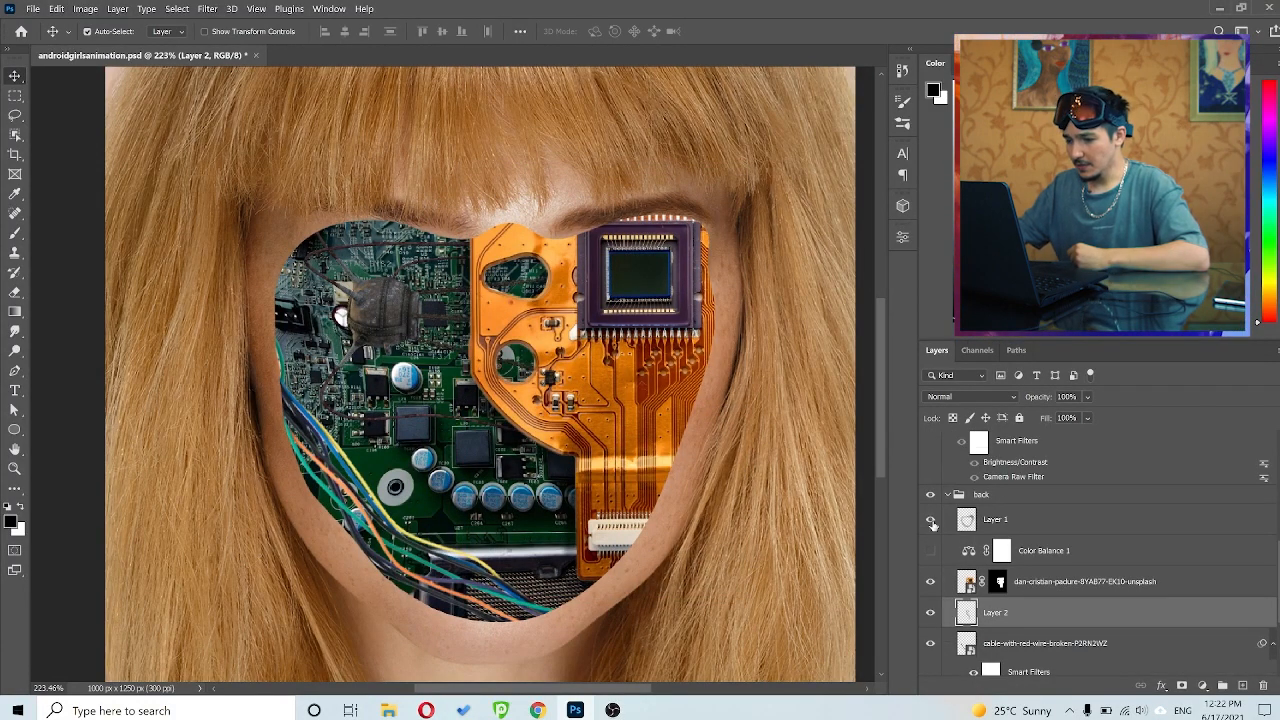
click(931, 521)
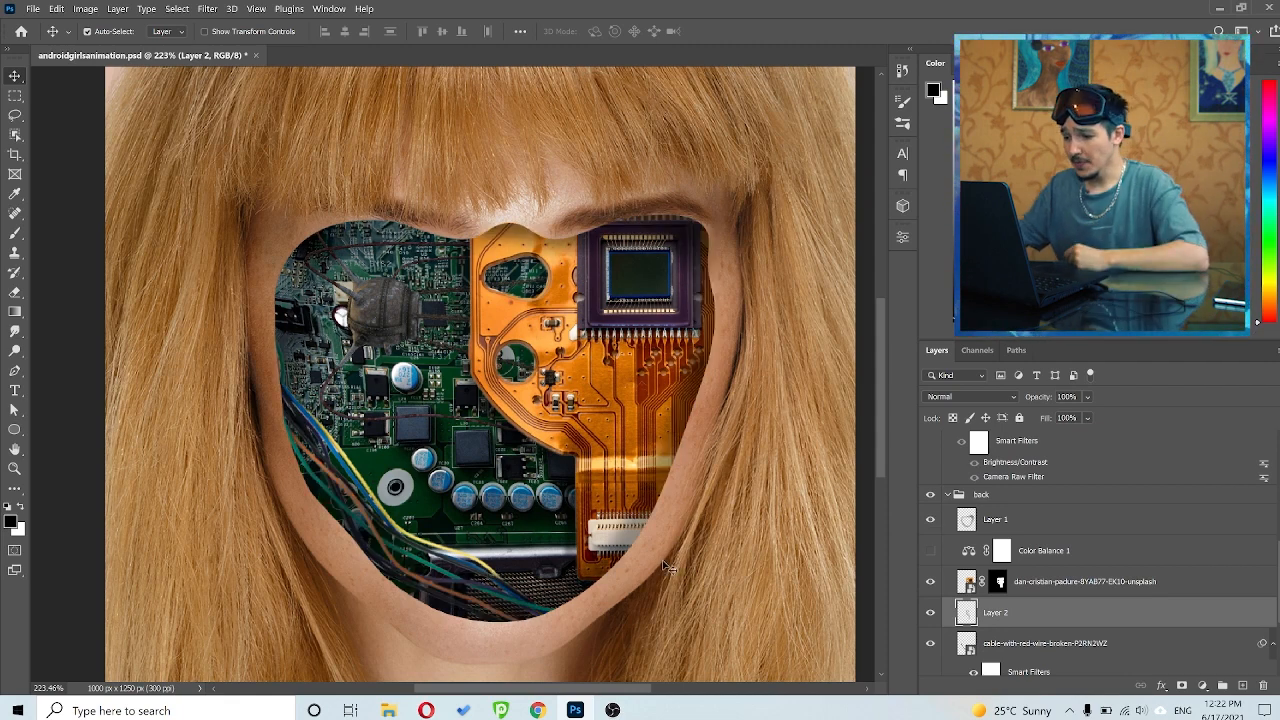
- Preview the Color Balance 1 adjustment on the circuit layers and hide it again
click(931, 552)
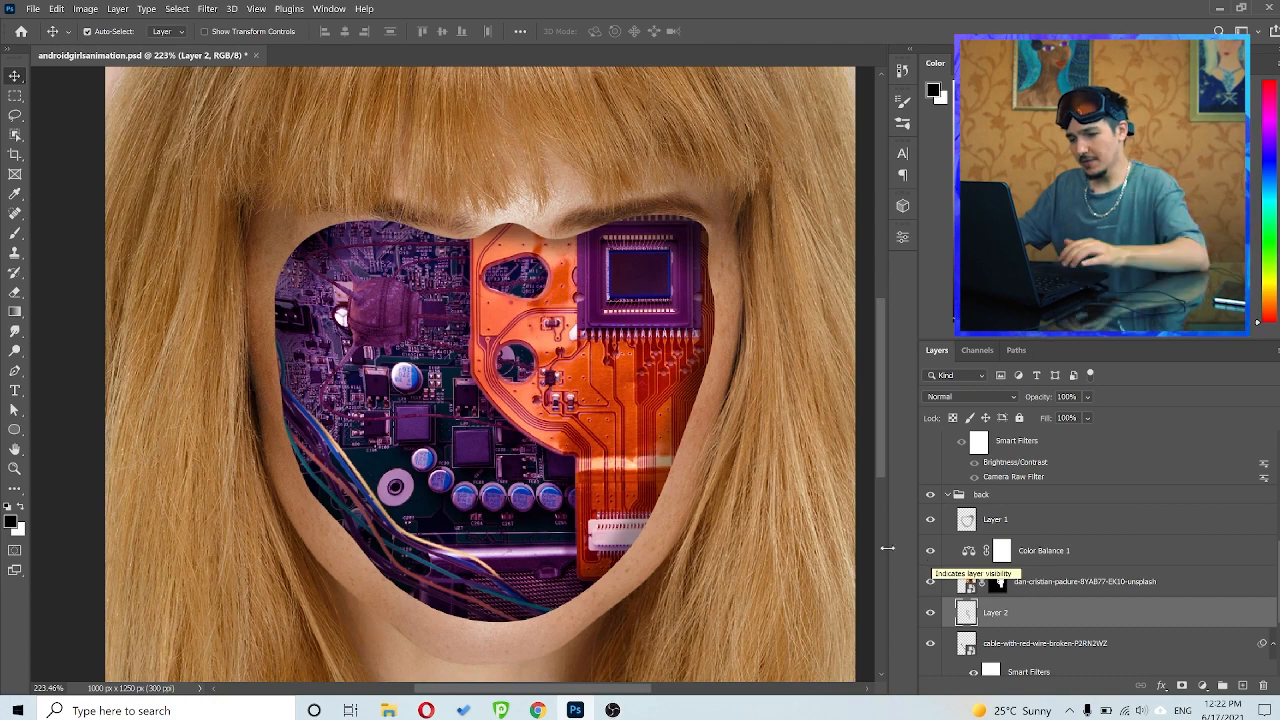
key(ctrl+0)
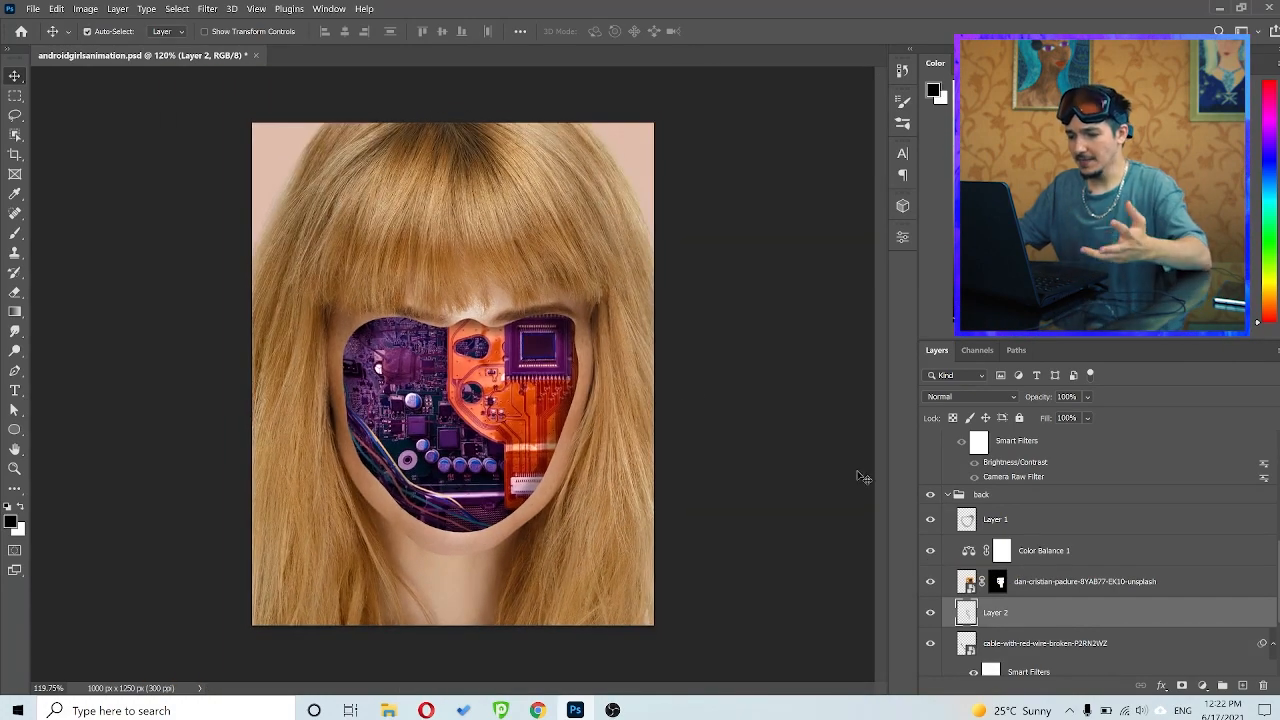
click(930, 558)
- Select and show the duplicated portrait layer beneath the main face layer to form the inner rim of the face opening
scroll(930, 558, up, 3)
drag(470, 525, 594, 487)
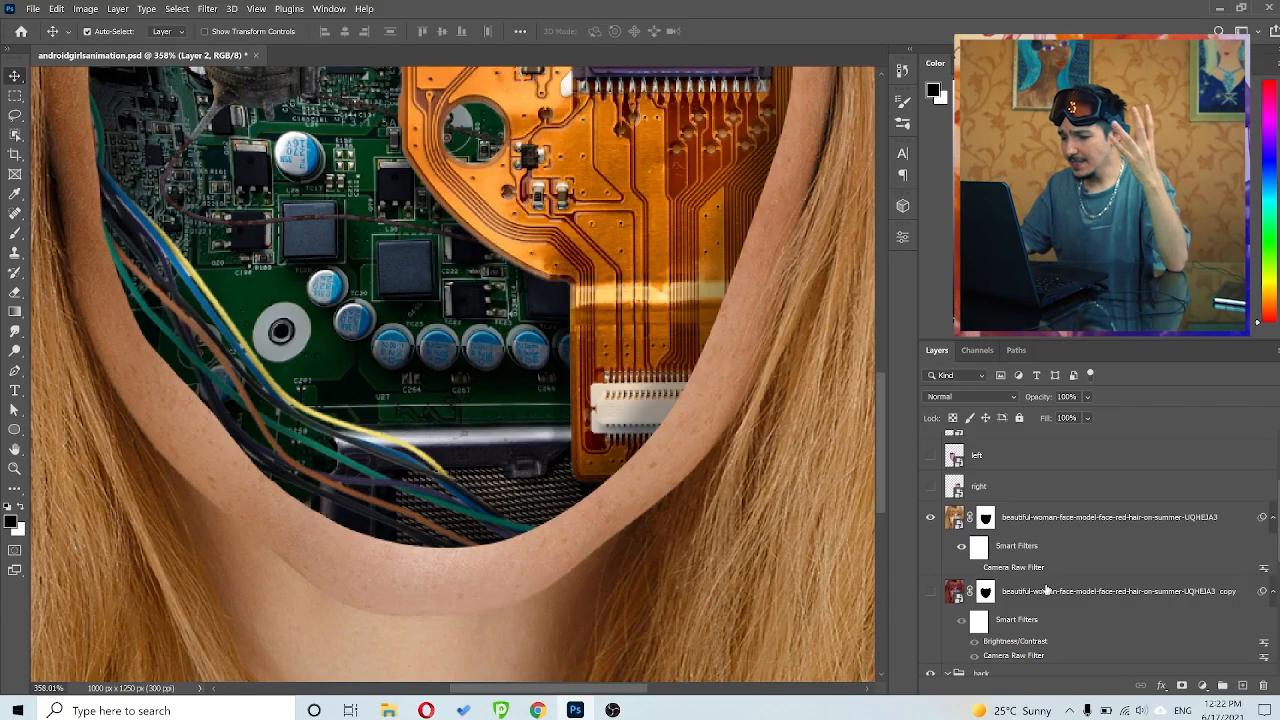
key(ctrl+0)
key(ctrl+minus)
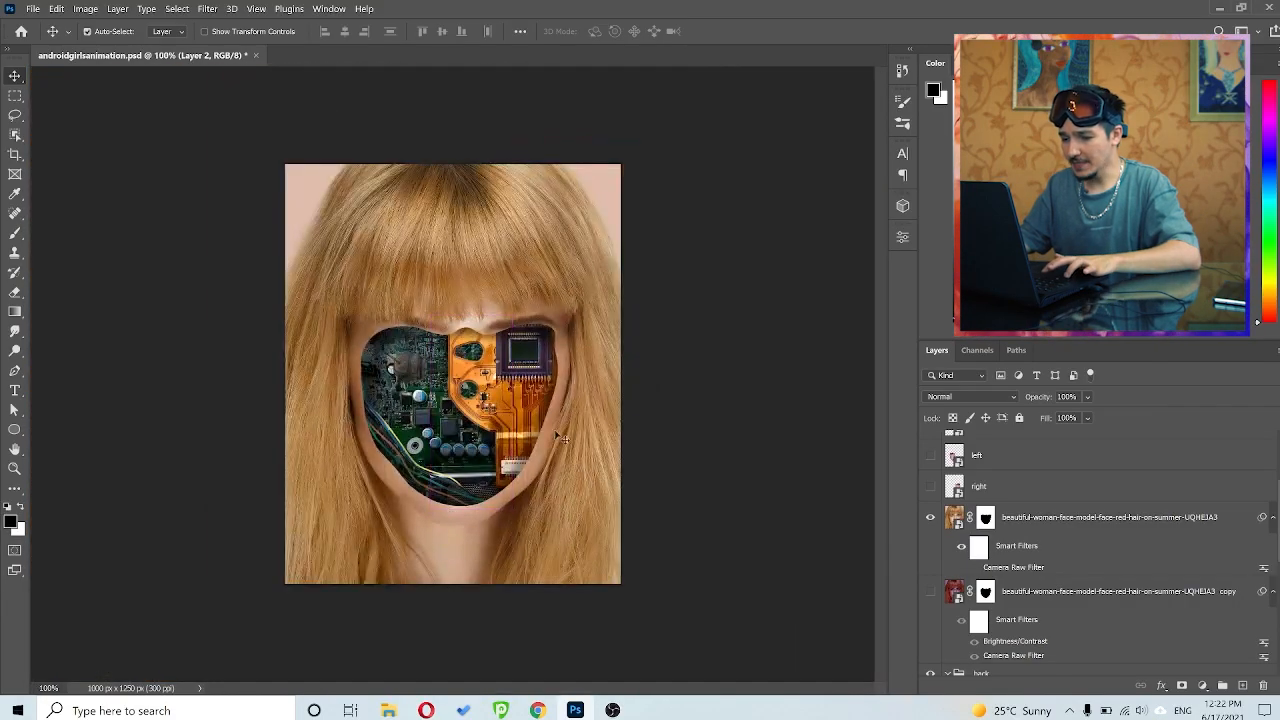
click(1074, 603)
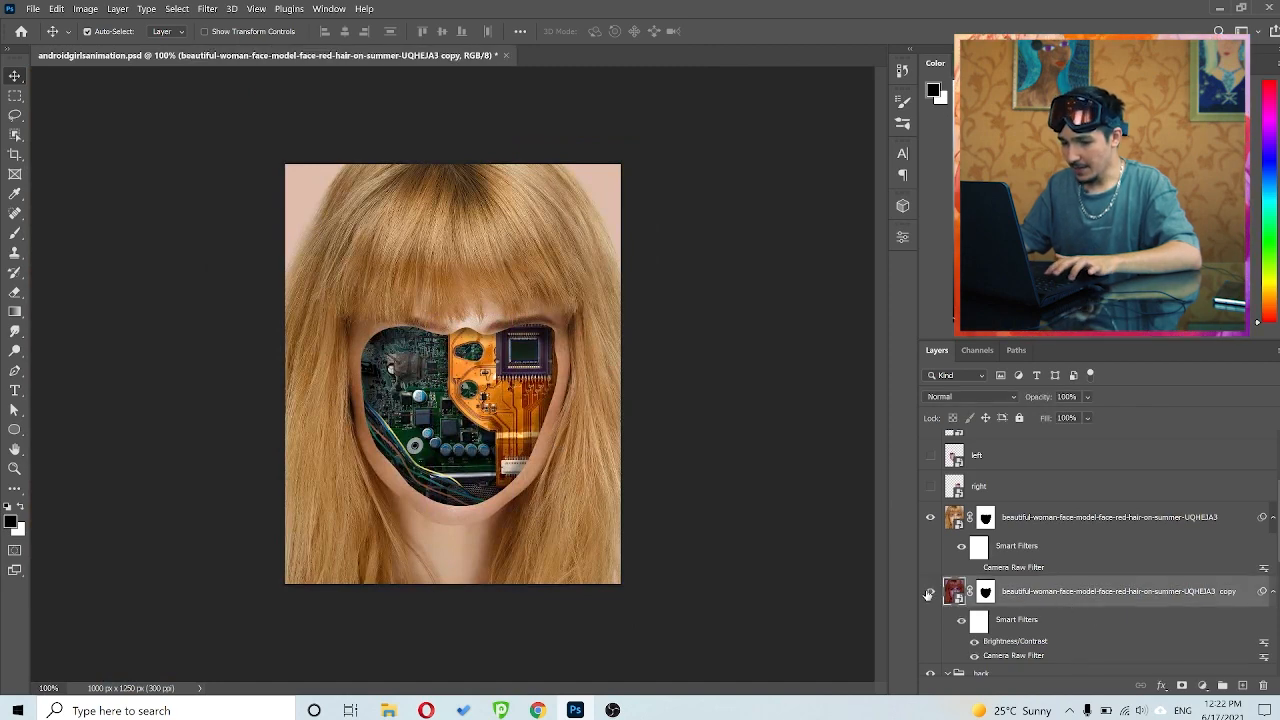
click(930, 592)
key(ctrl+plus)
scroll(435, 490, up, 3)
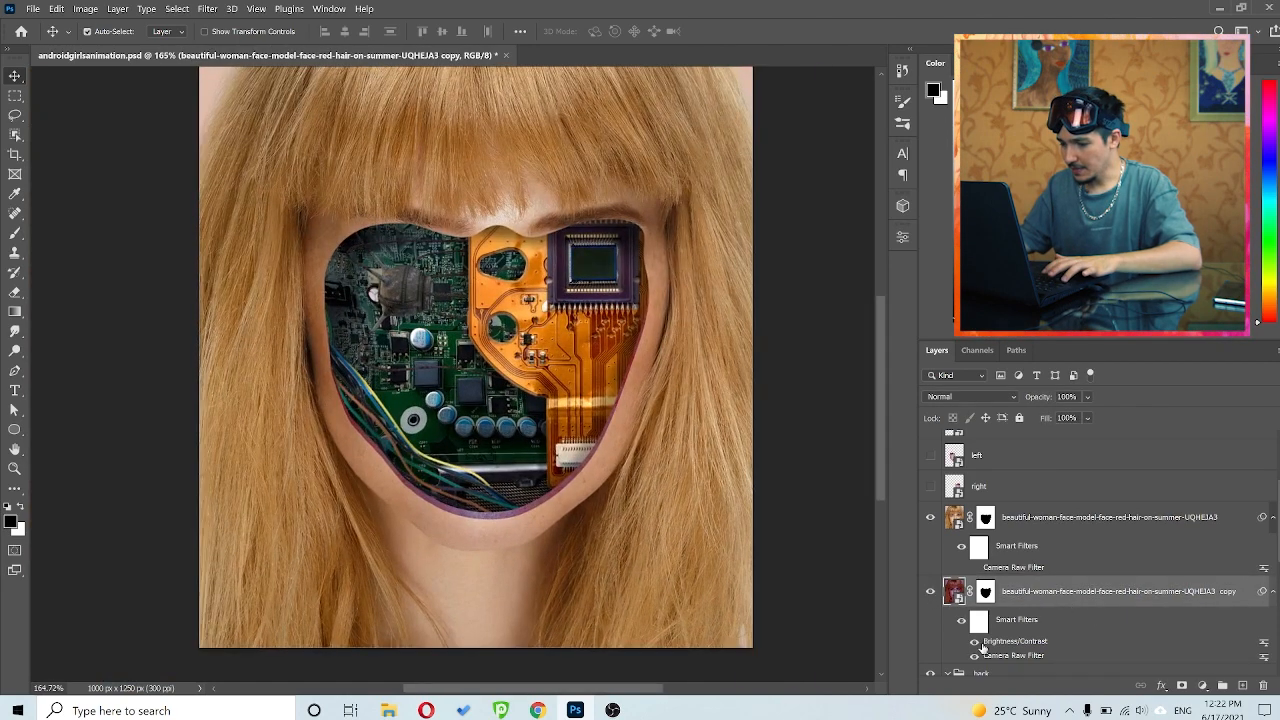
- Turn off the Camera Raw Filter on the portrait copy and turn on only its Brightness/Contrast filter to darken the inner rim
scroll(488, 532, up, 6)
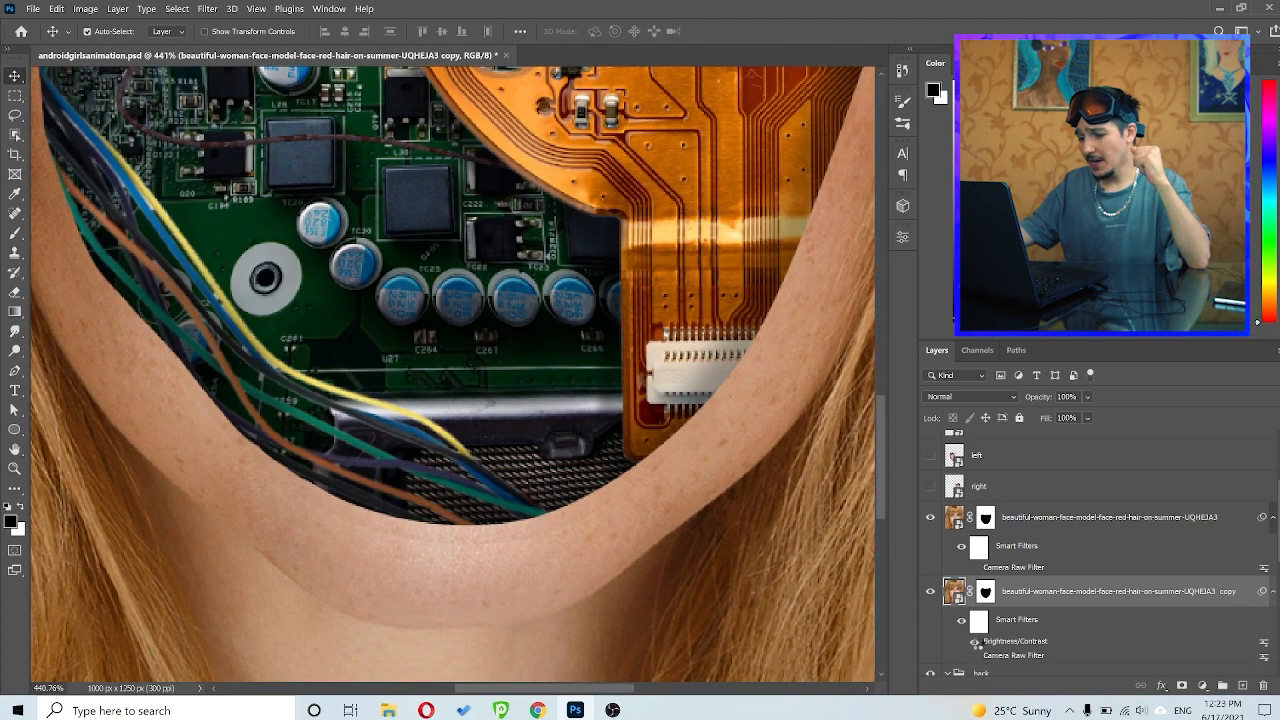
click(975, 642)
scroll(580, 435, down, 6)
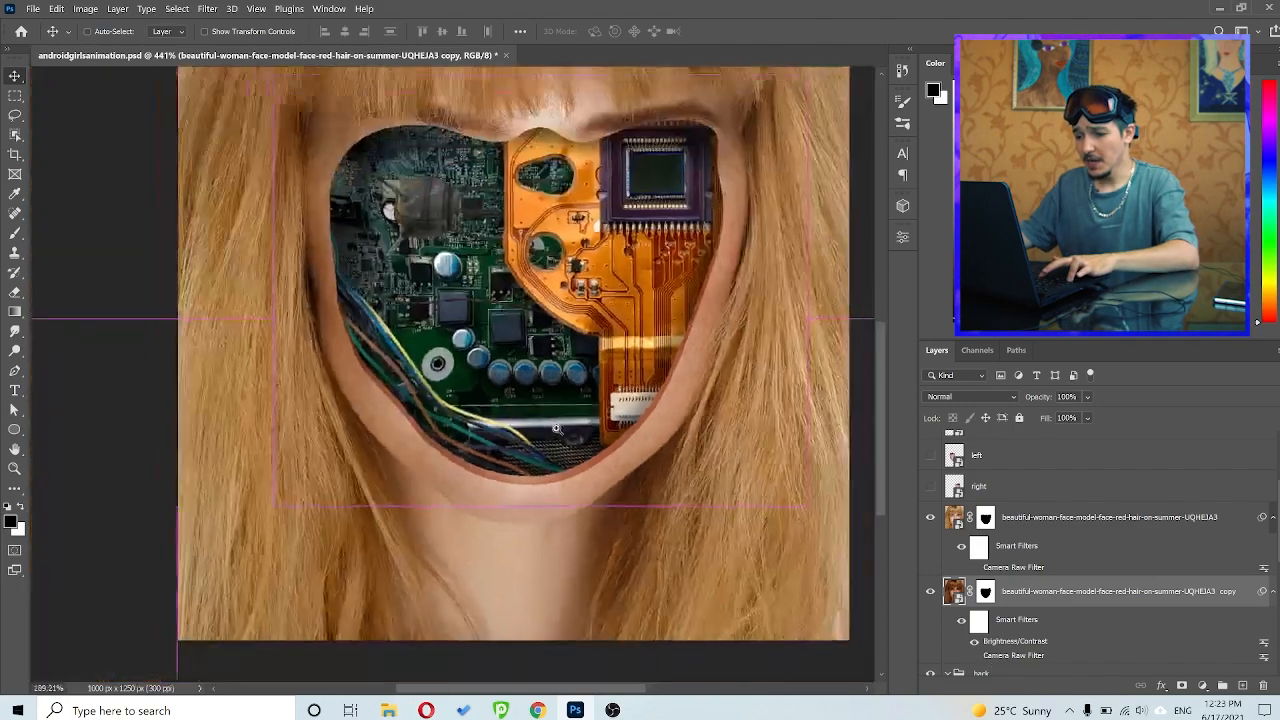
scroll(508, 444, up, 4)
scroll(508, 444, up, 1)
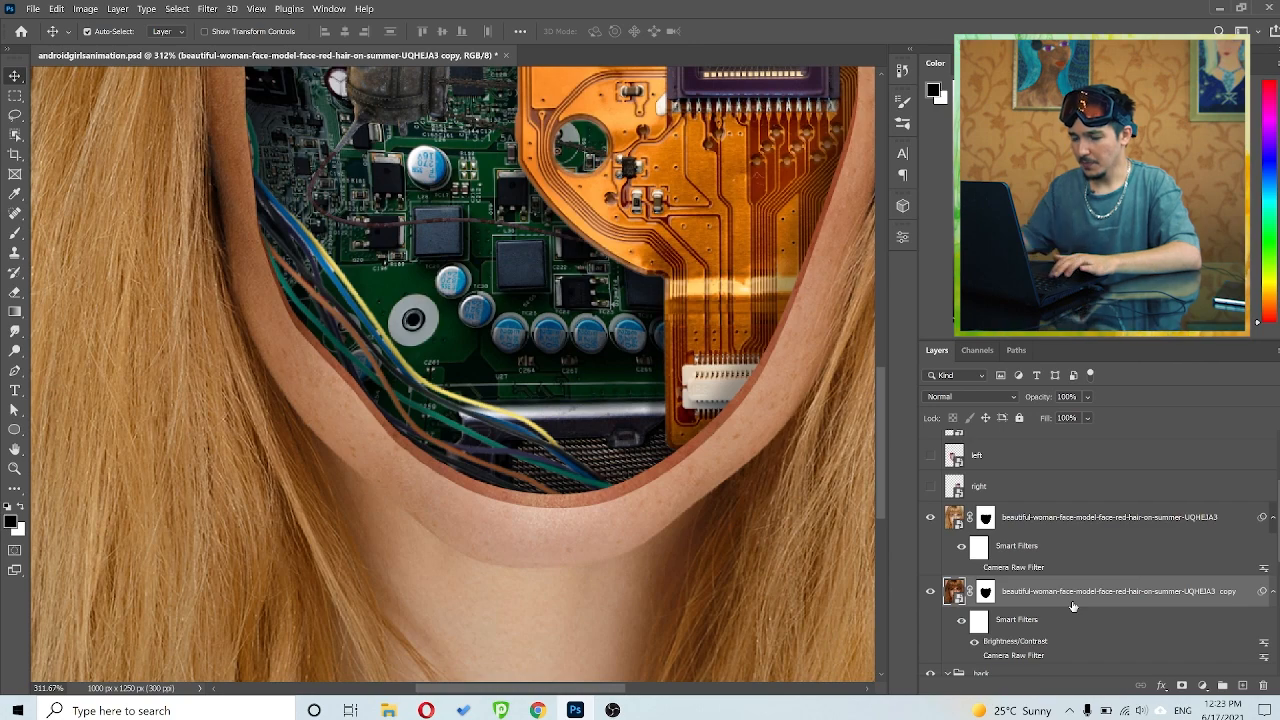
- Turn the Camera Raw Filter back on for the main portrait and its copy
key(ctrl+0)
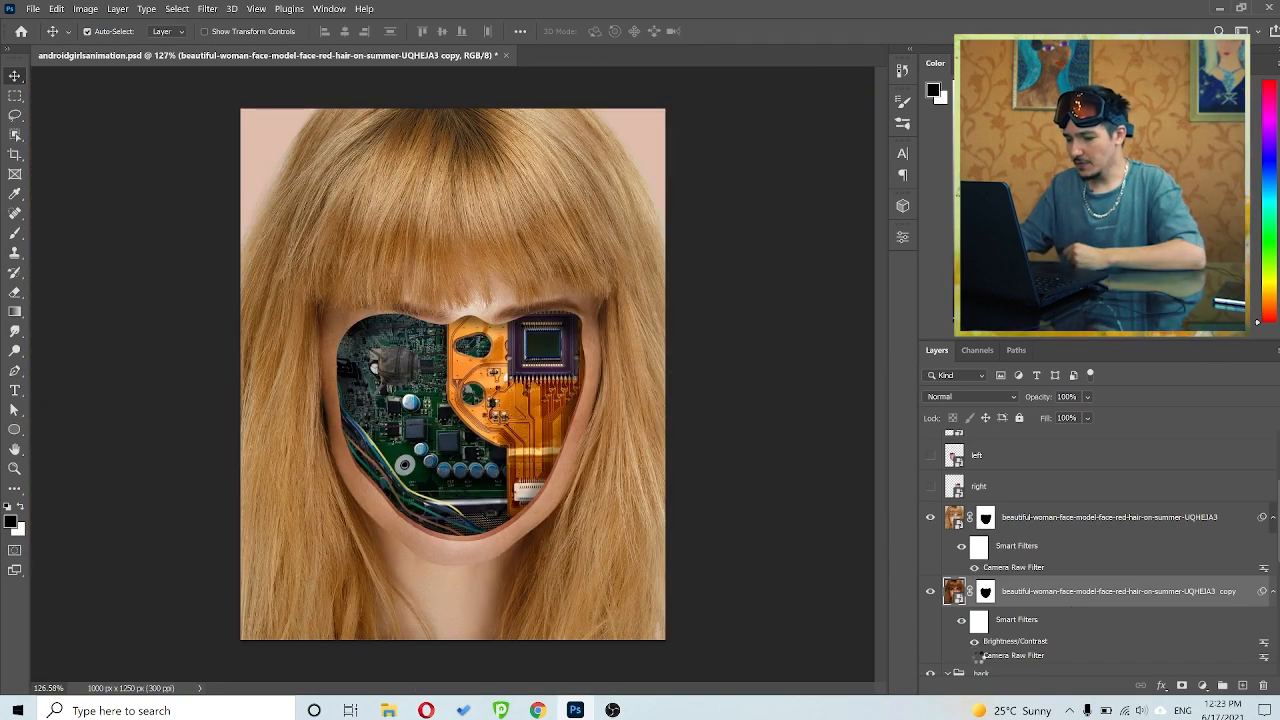
click(975, 656)
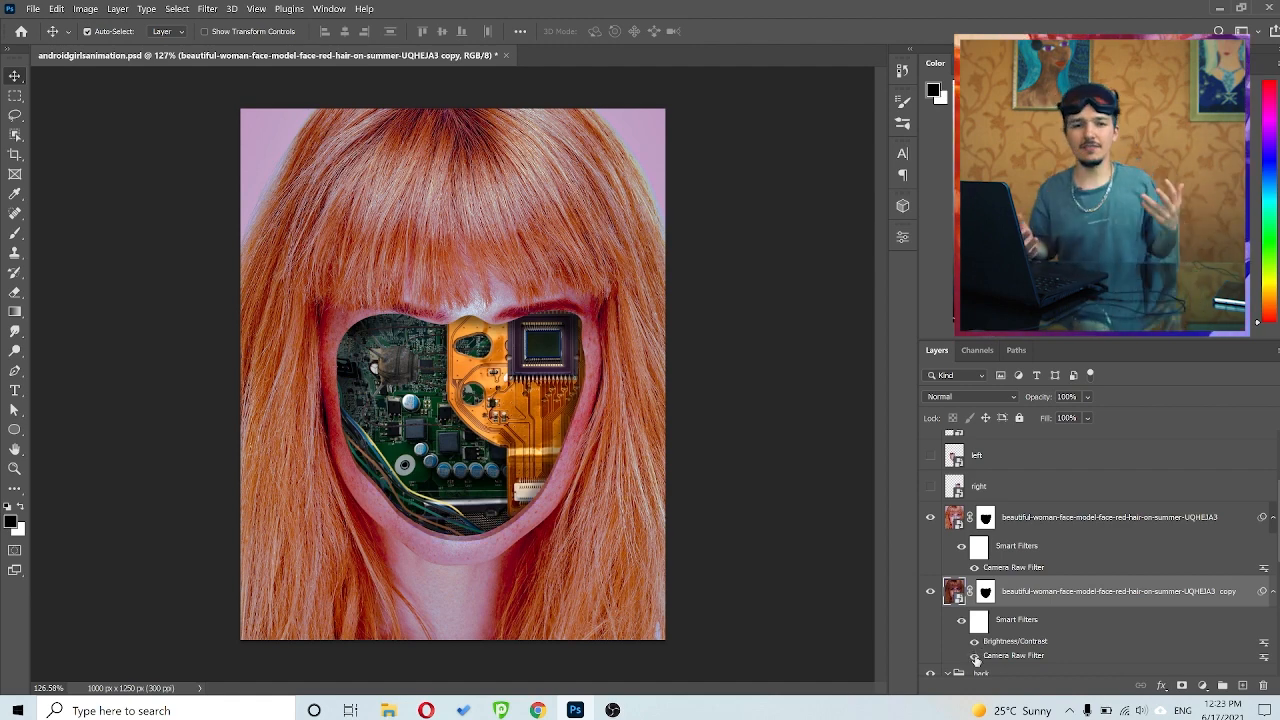
- Open the main portrait's Camera Raw Filter settings and compare the image with Color Grading off and on
click(1020, 568)
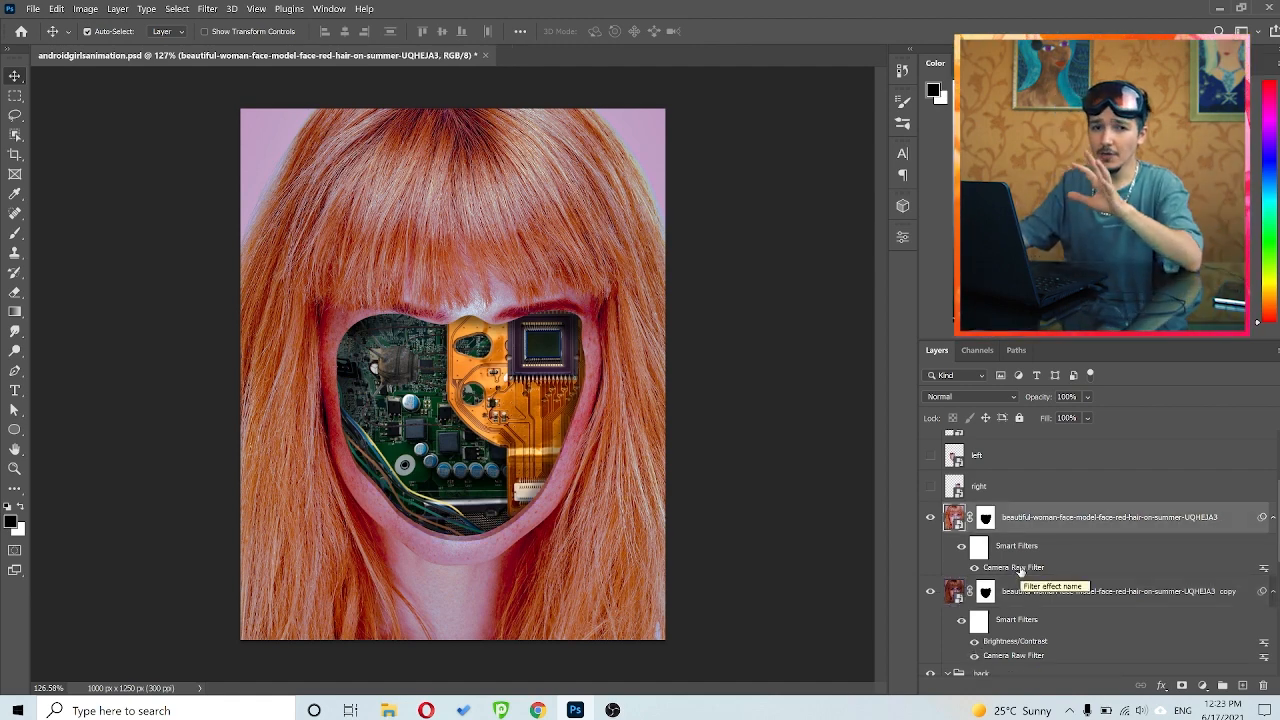
double_click(1020, 567)
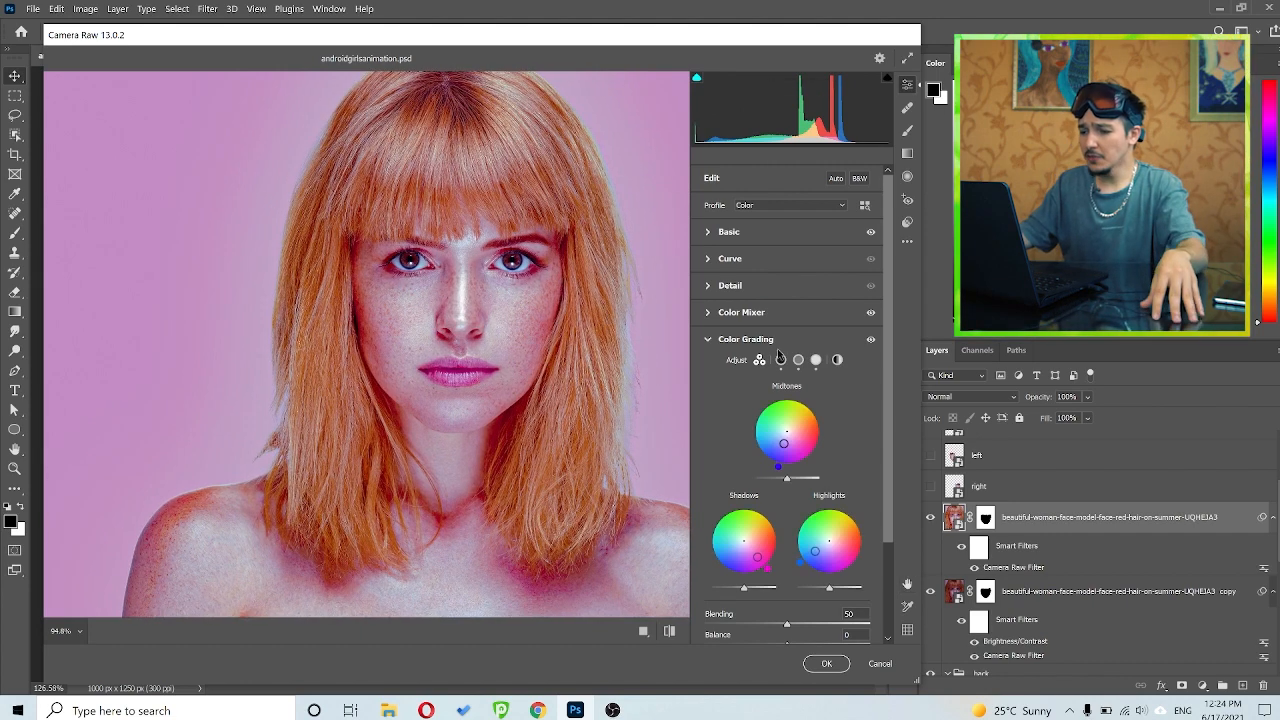
click(871, 341)
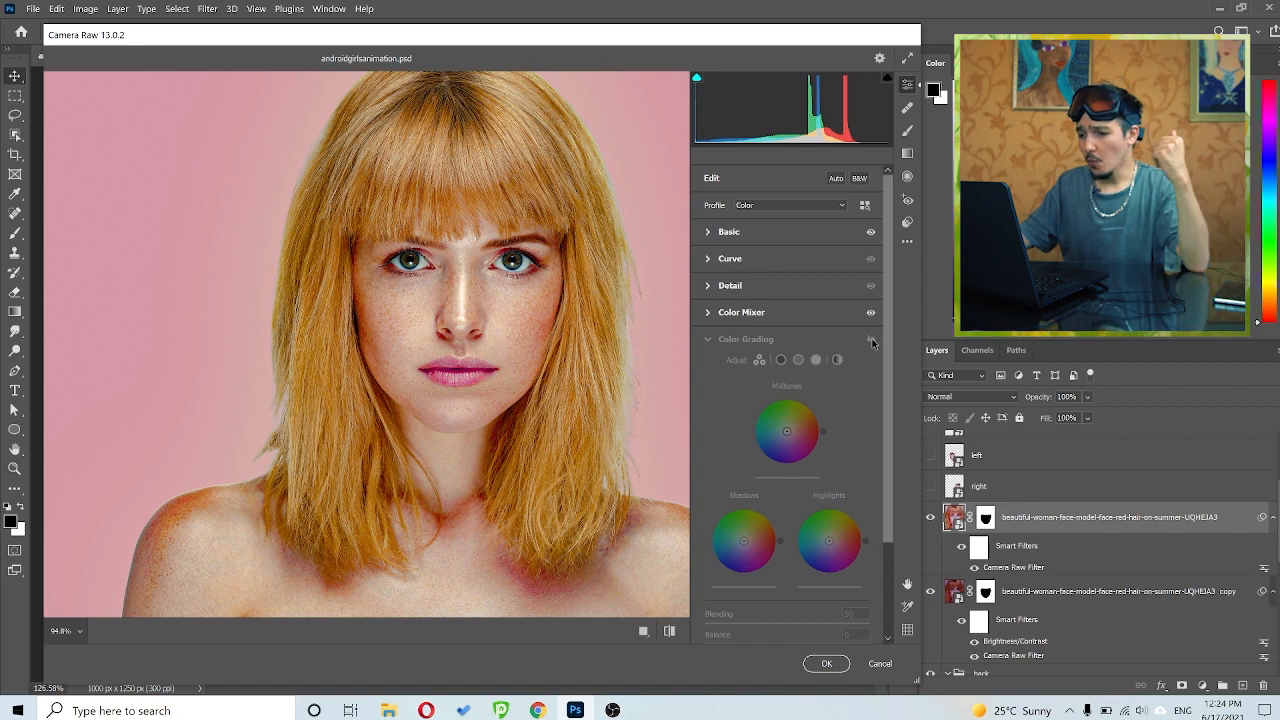
click(871, 341)
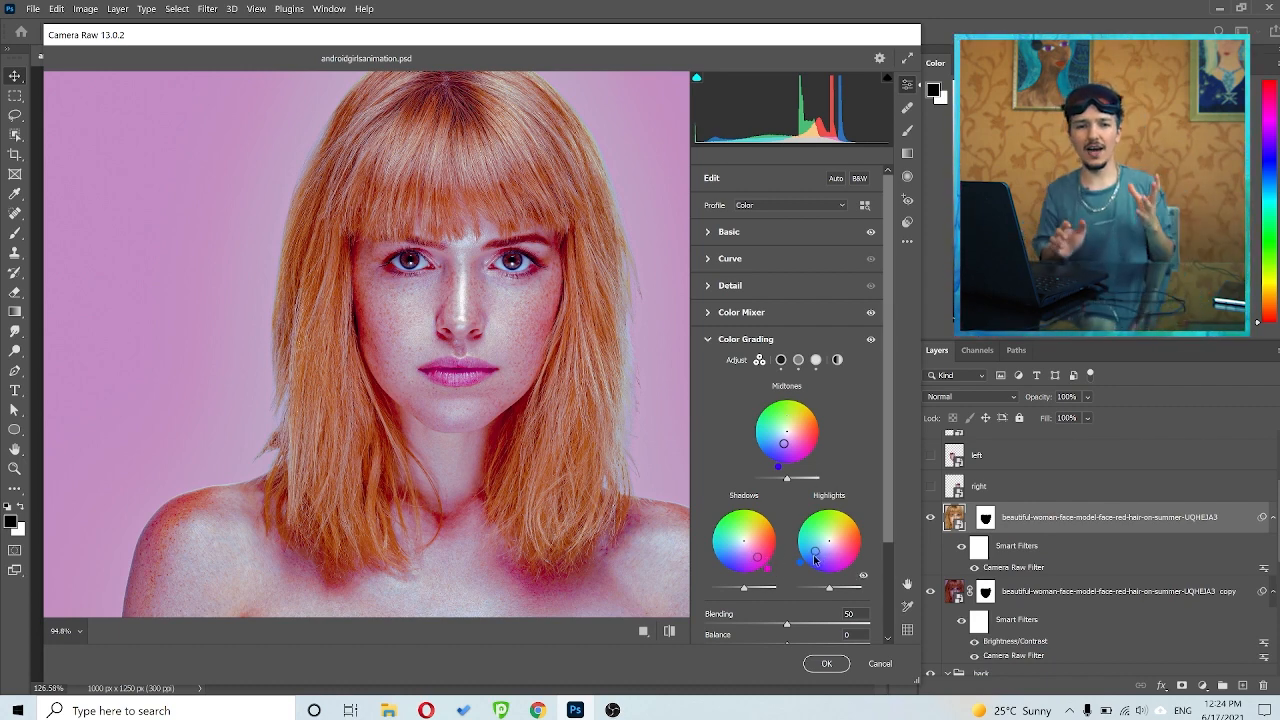
- Try Texture at -100 in the portrait's Basic adjustments, restore it to +100 and leave Camera Raw
click(740, 233)
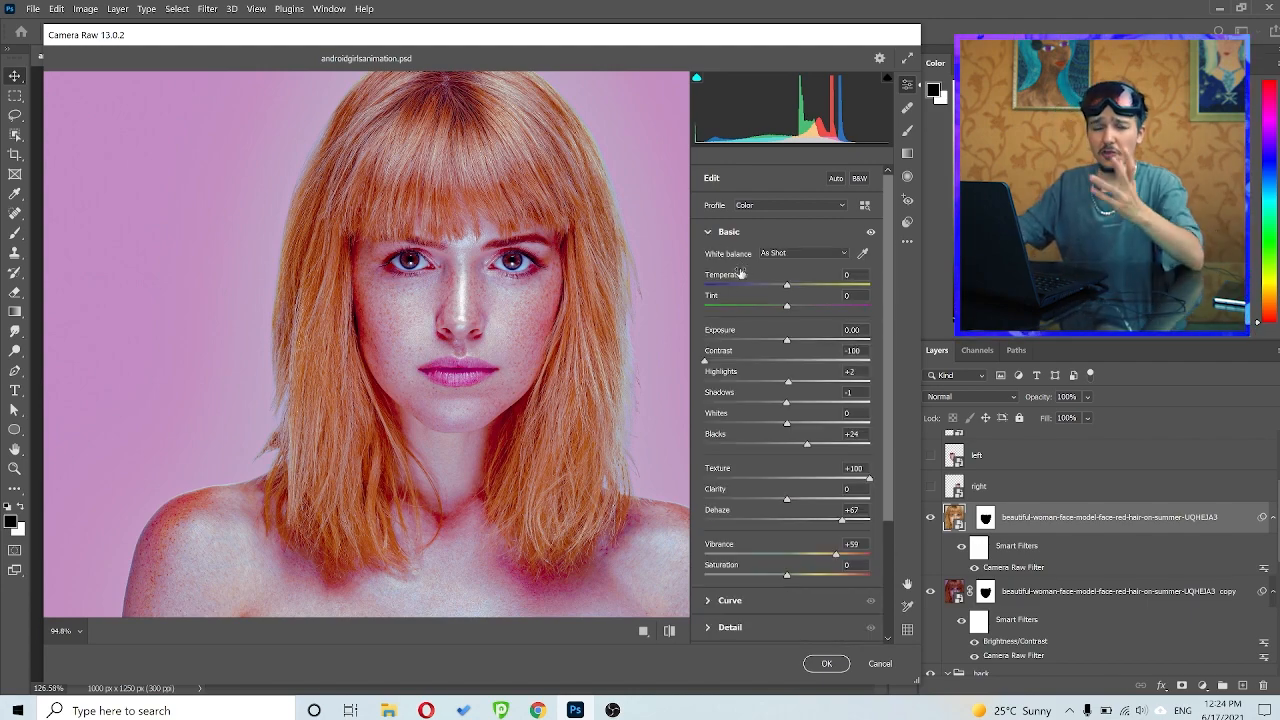
drag(487, 310, 554, 310)
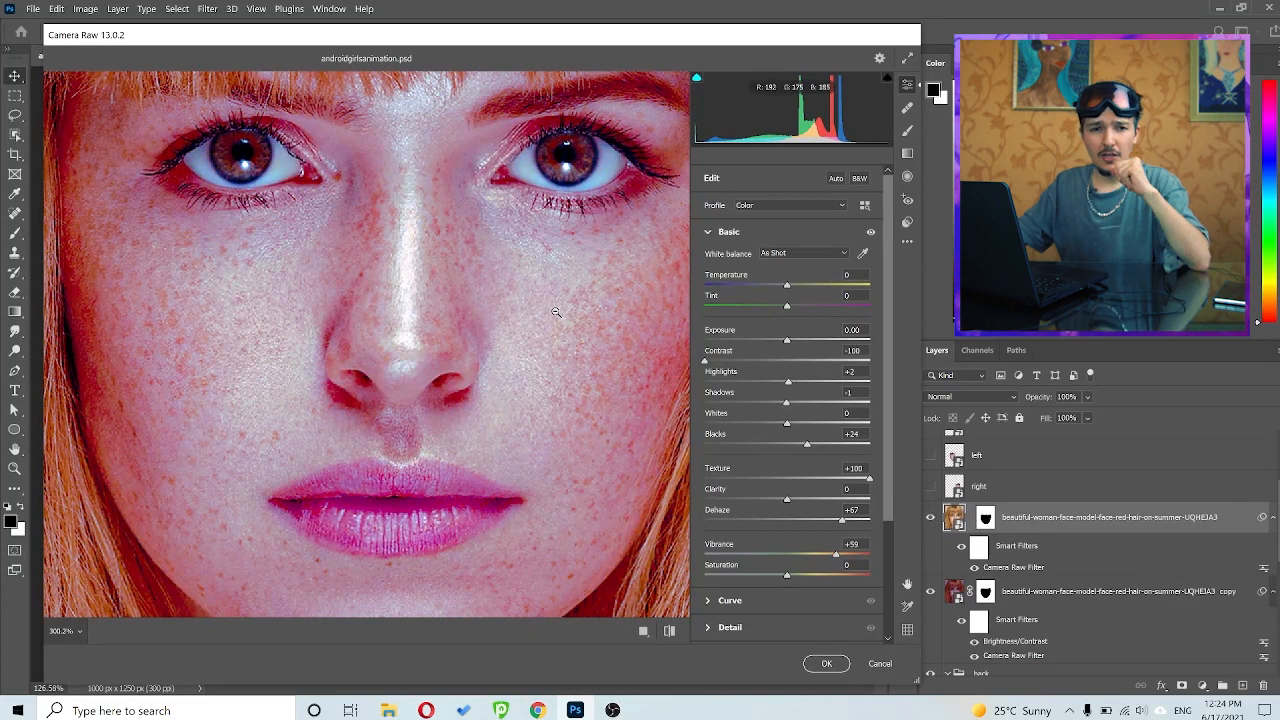
click(787, 481)
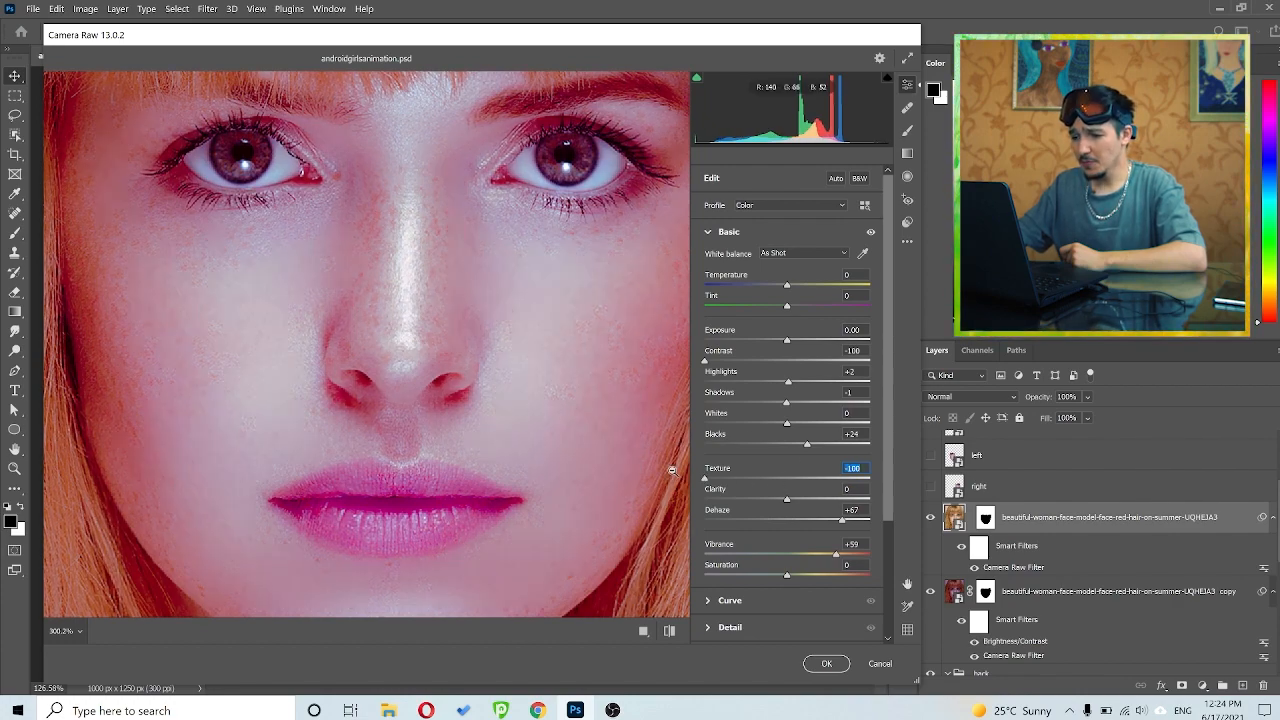
drag(443, 323, 385, 317)
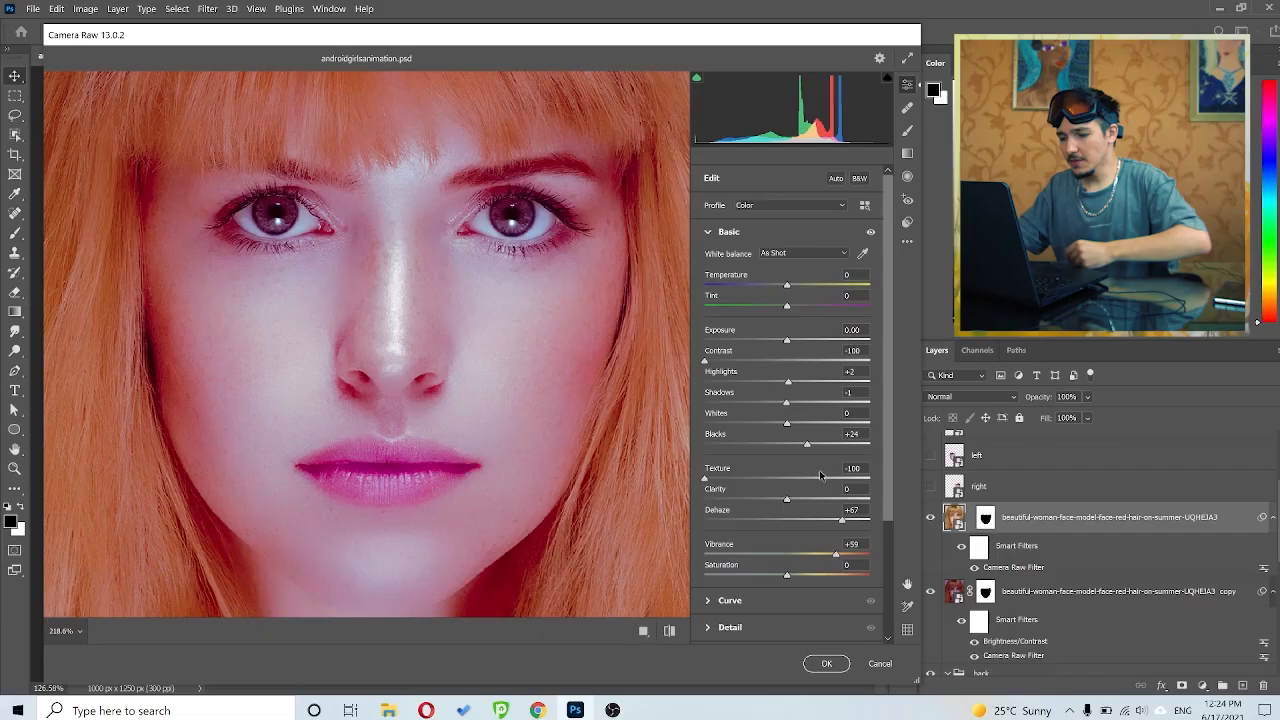
drag(797, 483, 870, 476)
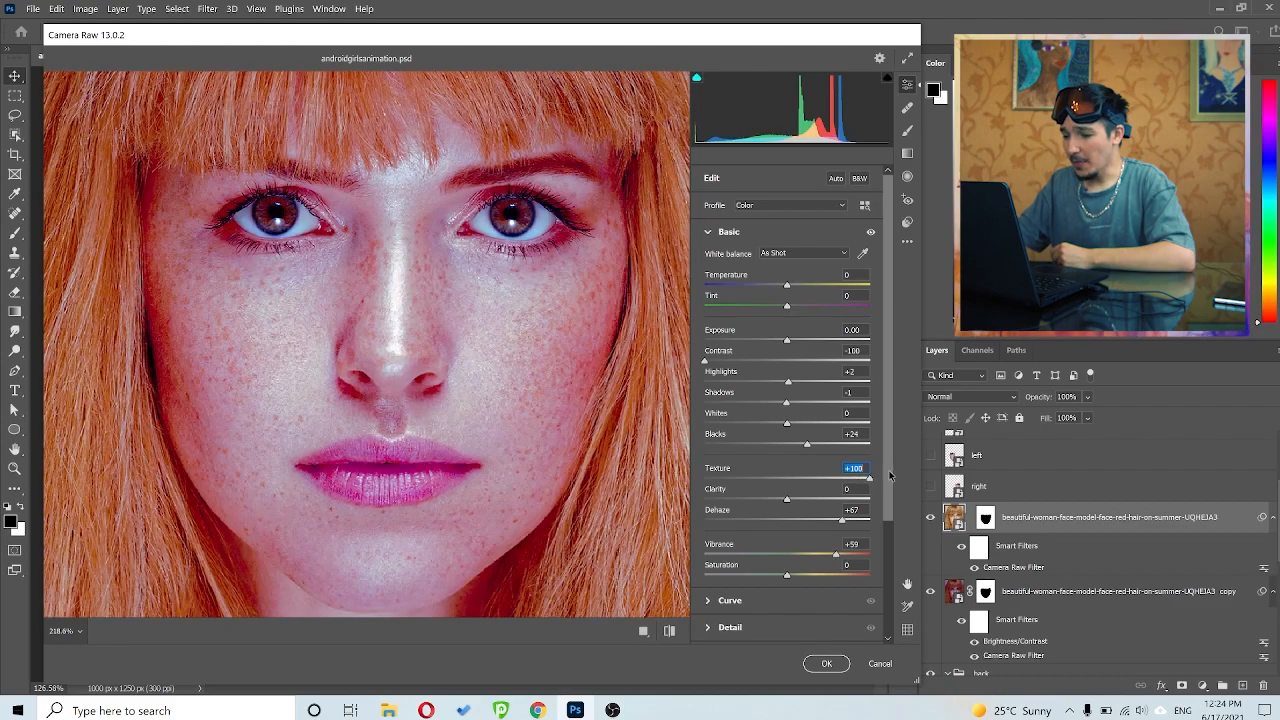
drag(397, 322, 355, 304)
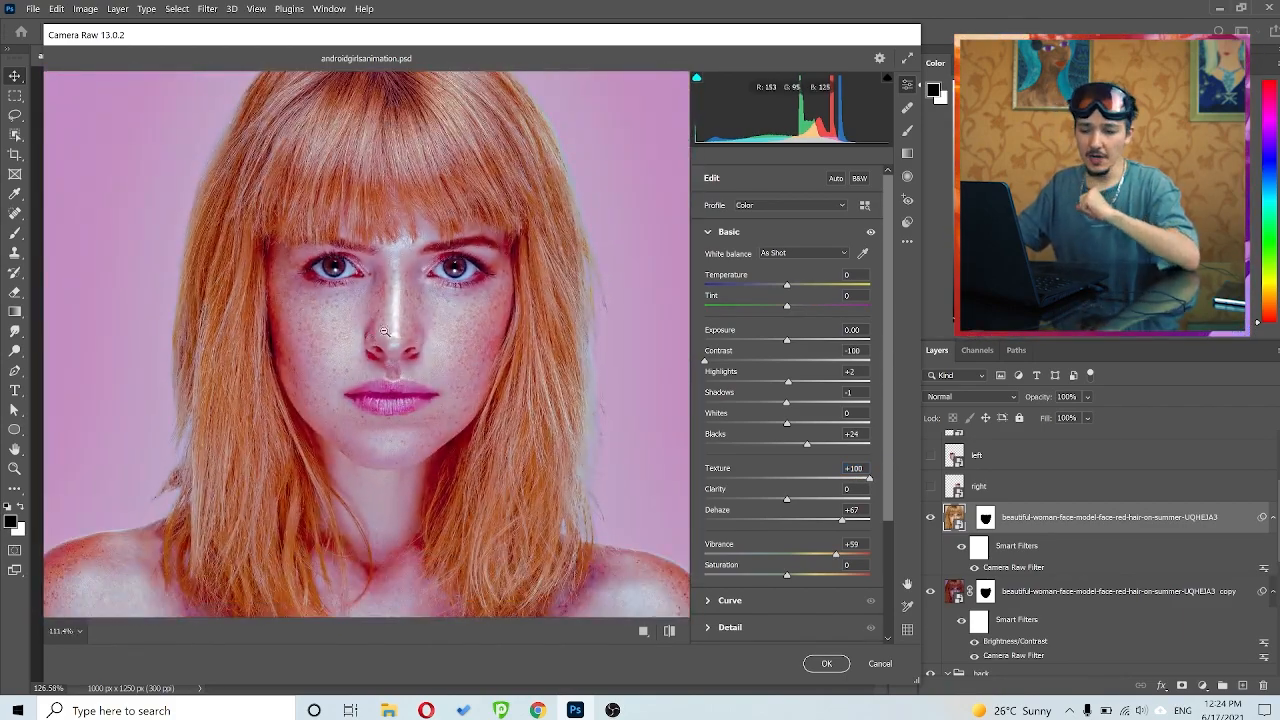
drag(431, 346, 557, 337)
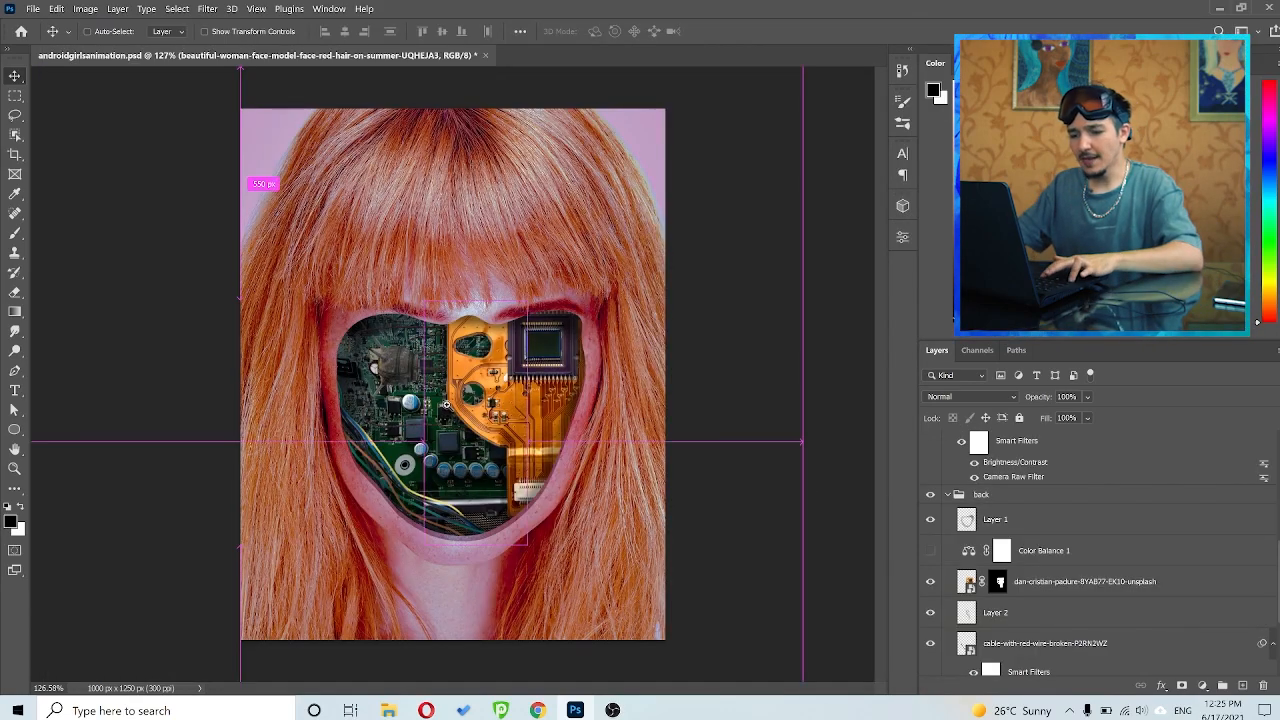
- Show the Color Balance 1 adjustment over the circuit layers and open its settings
scroll(446, 395, up, 3)
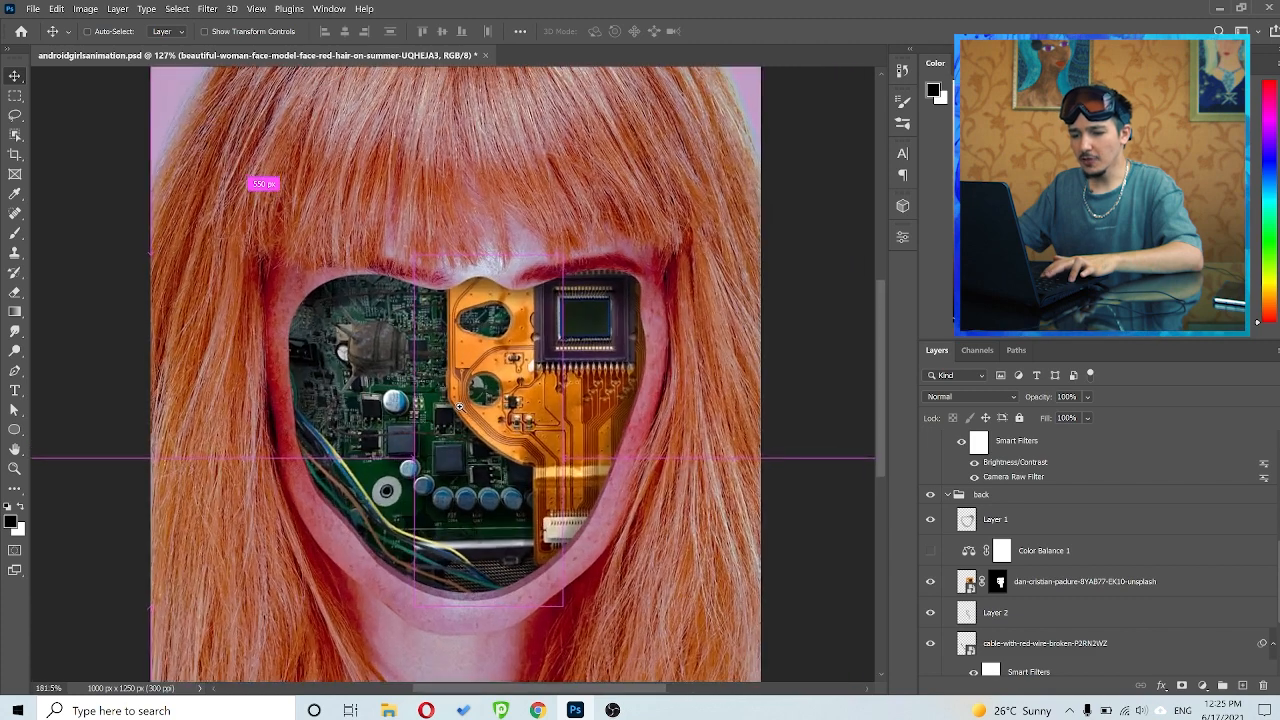
click(930, 552)
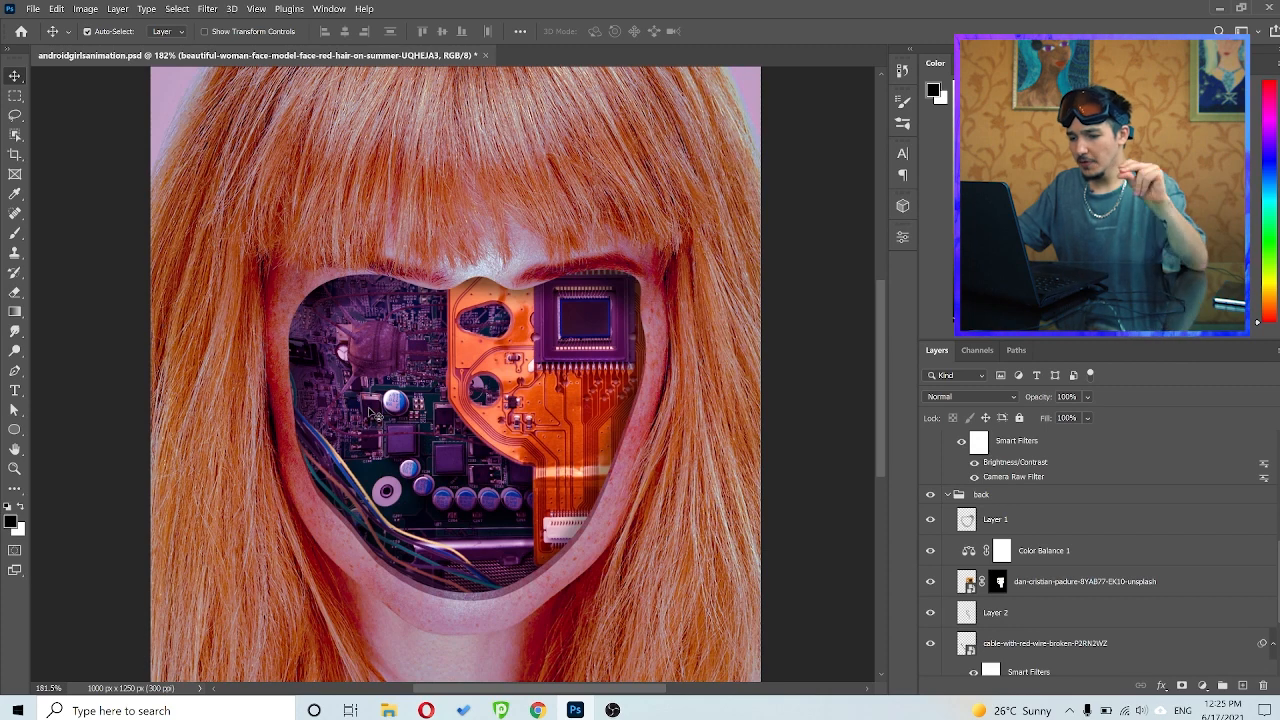
double_click(968, 550)
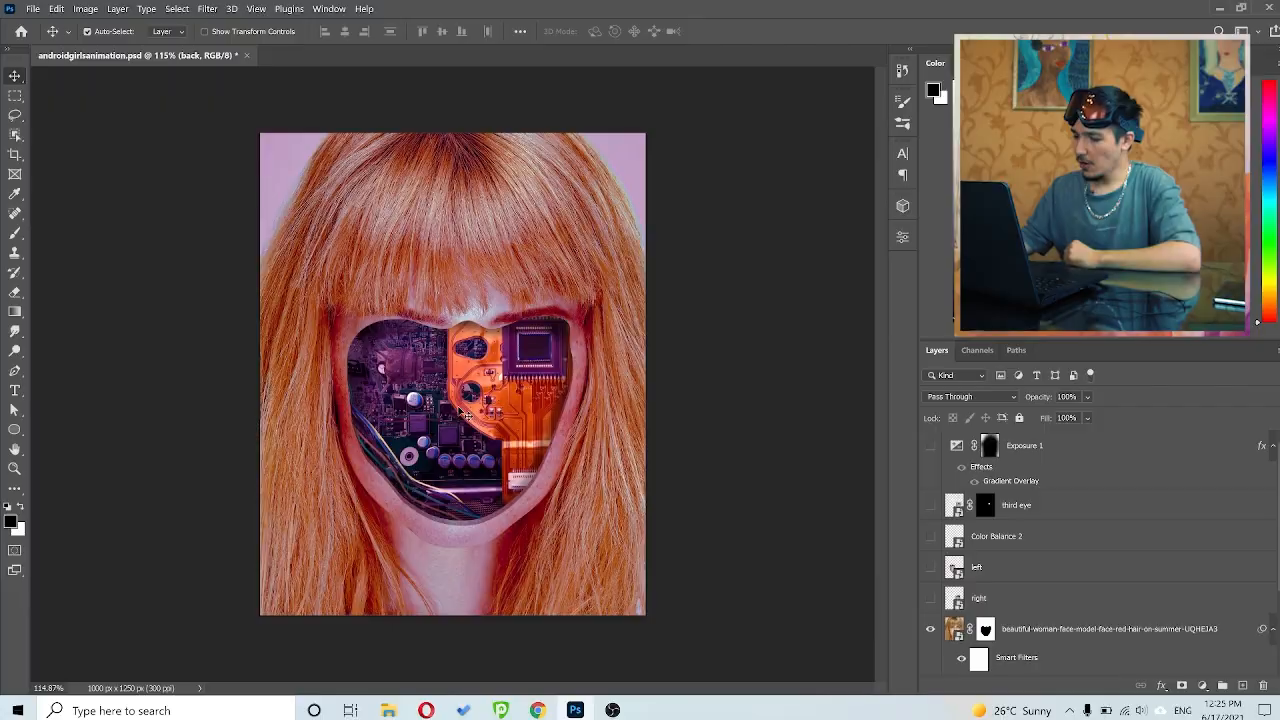
- Show the left and right face-half layers, toggling the left one to compare the two halves
click(931, 568)
click(931, 599)
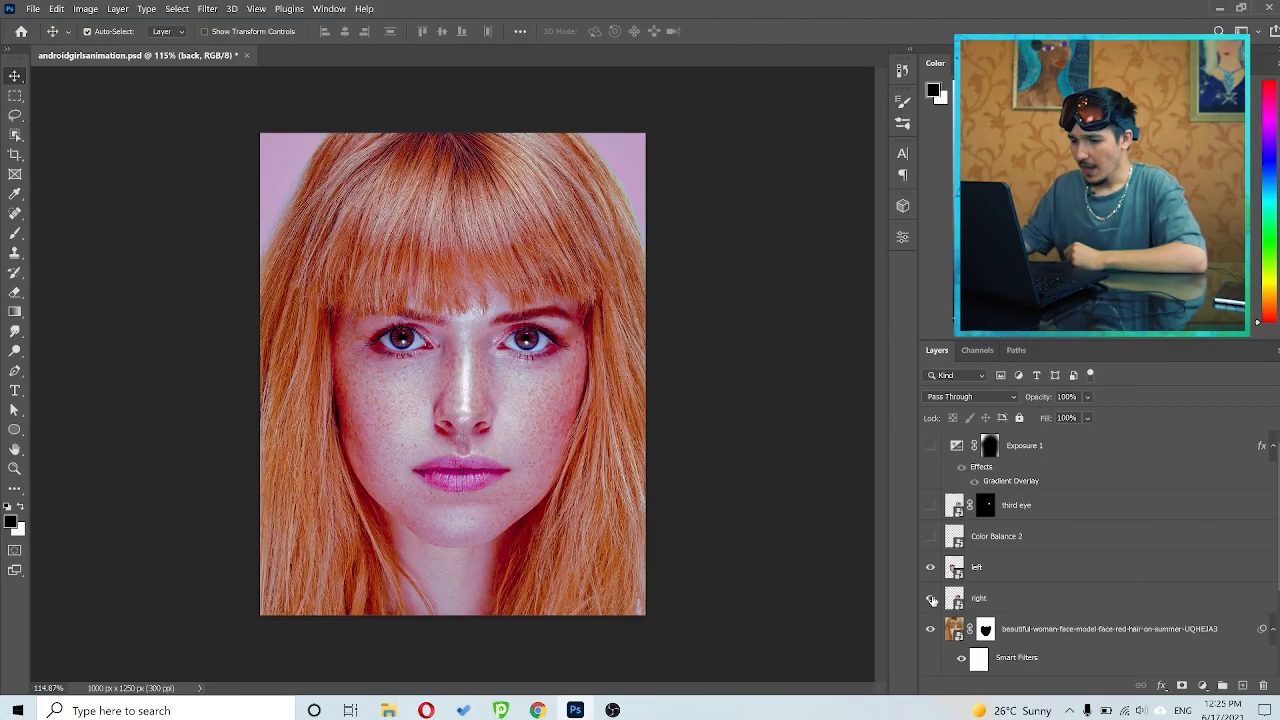
click(931, 569)
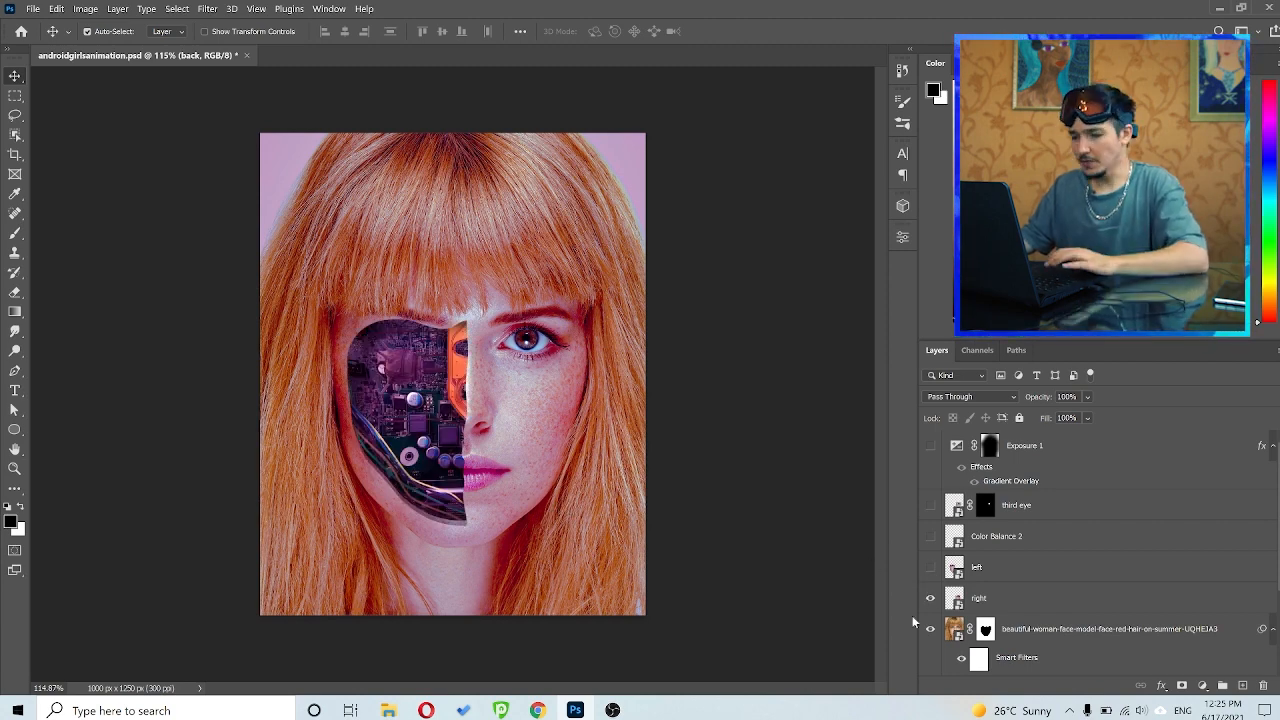
click(931, 567)
- Select the left face-half layer and open its smart object contents
scroll(408, 423, up, 3)
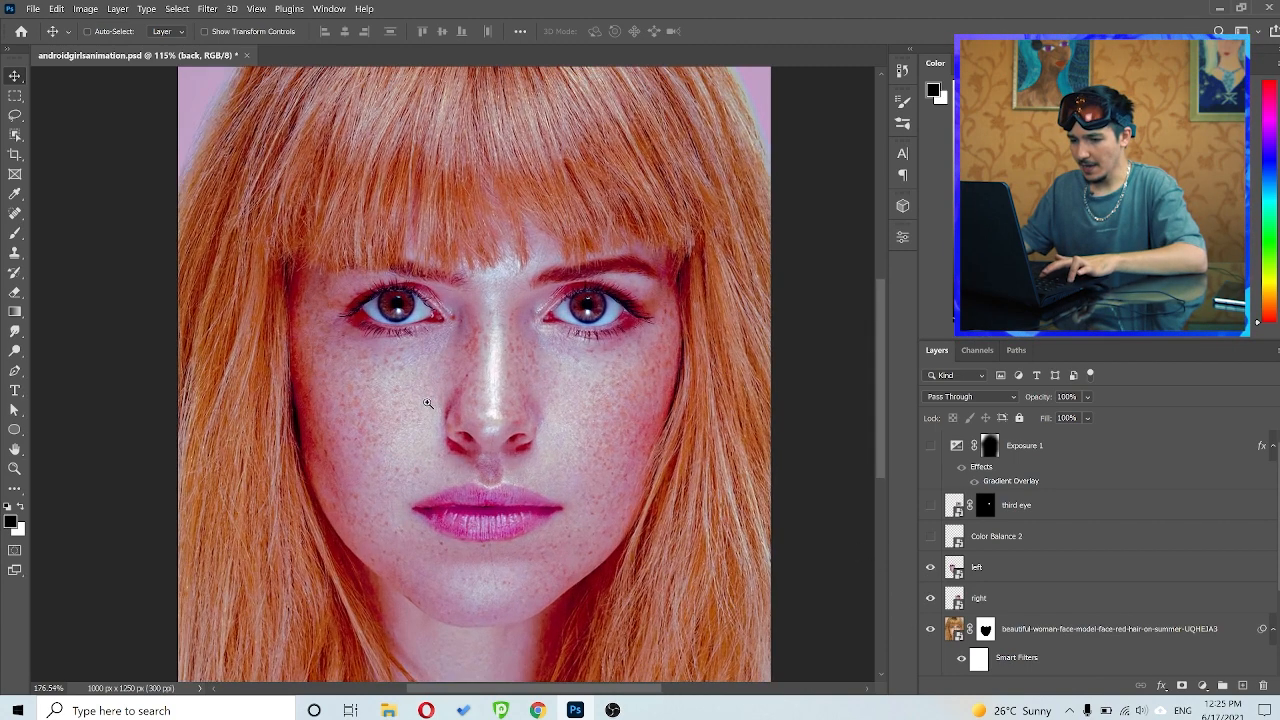
drag(429, 423, 635, 425)
click(612, 422)
double_click(609, 449)
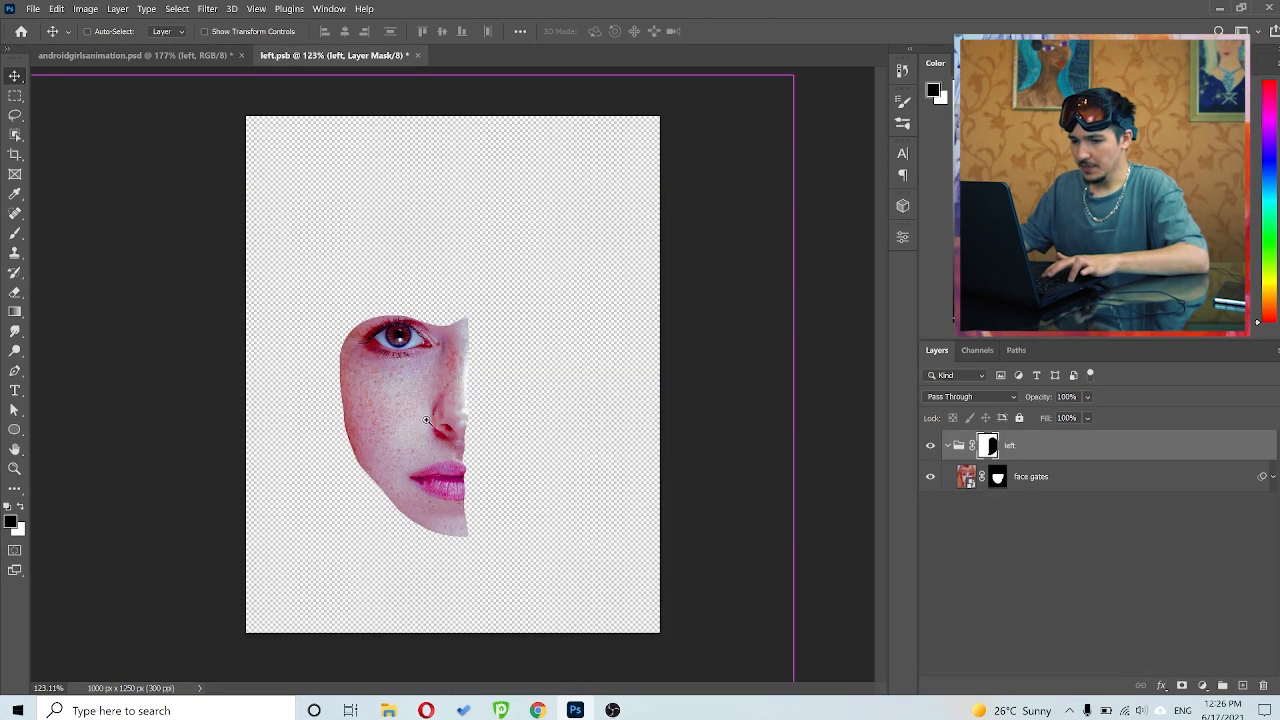
- Disable and re-enable the left group's mask to compare the full and half face, and close the smart object
shift+click(987, 447)
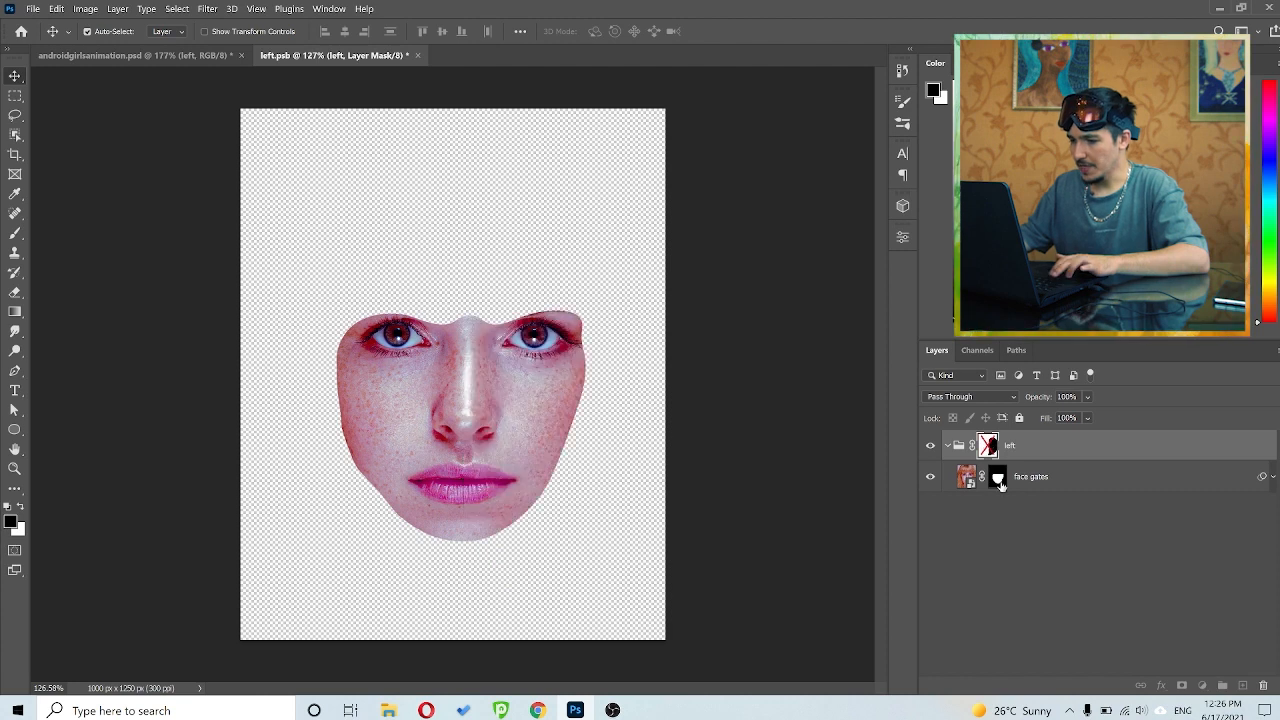
click(998, 478)
shift+click(988, 447)
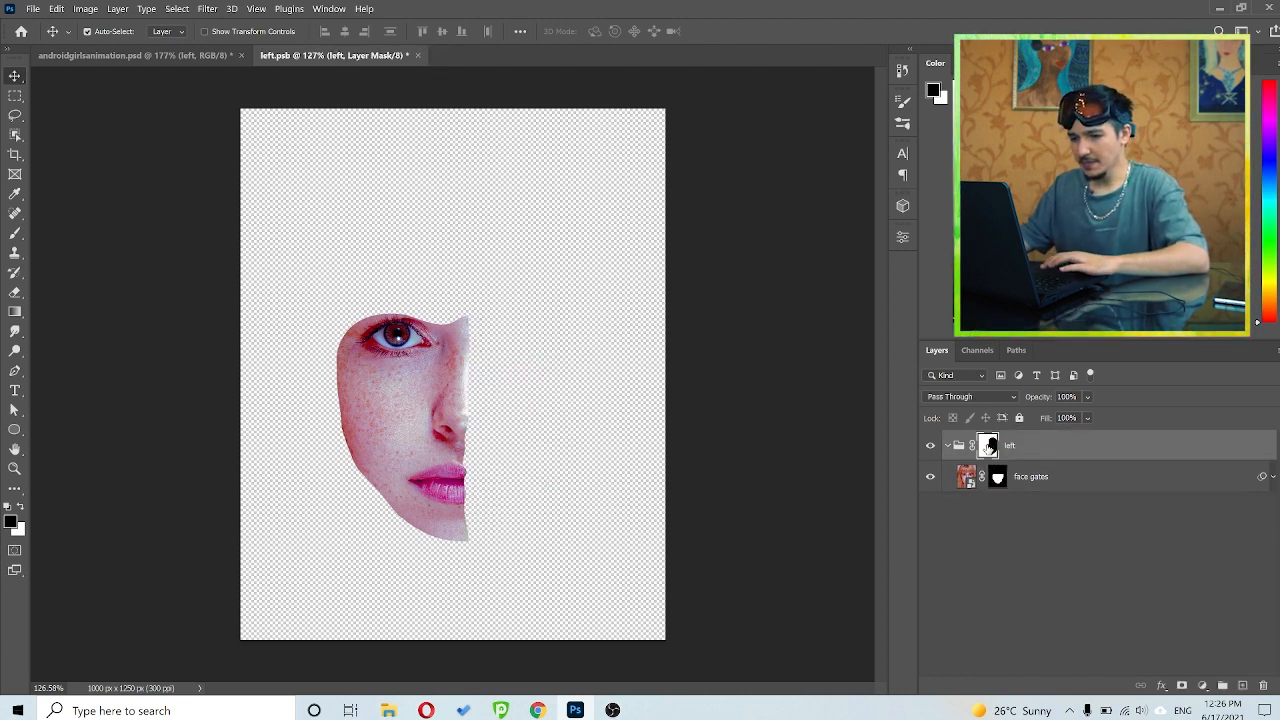
click(419, 56)
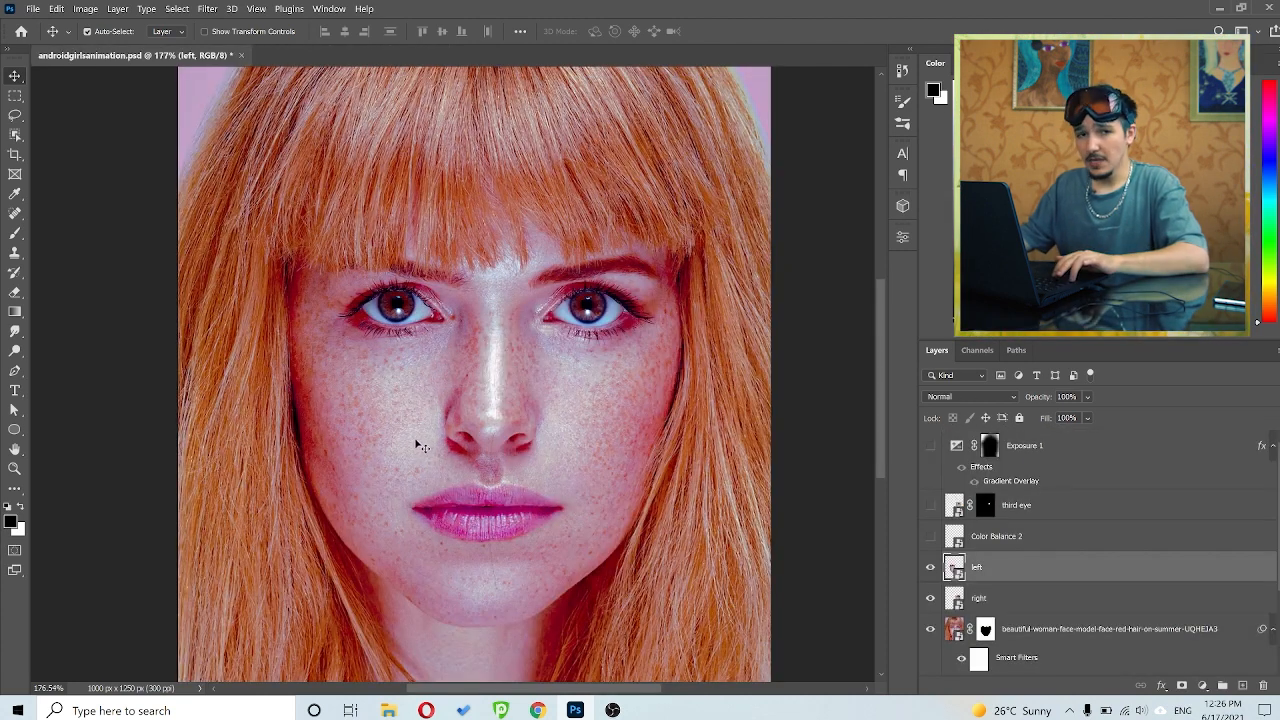
- Show the Color Balance 2 layer to reveal the golden robotic arm touching the cheek
scroll(510, 433, down, 3)
scroll(510, 433, up, 2)
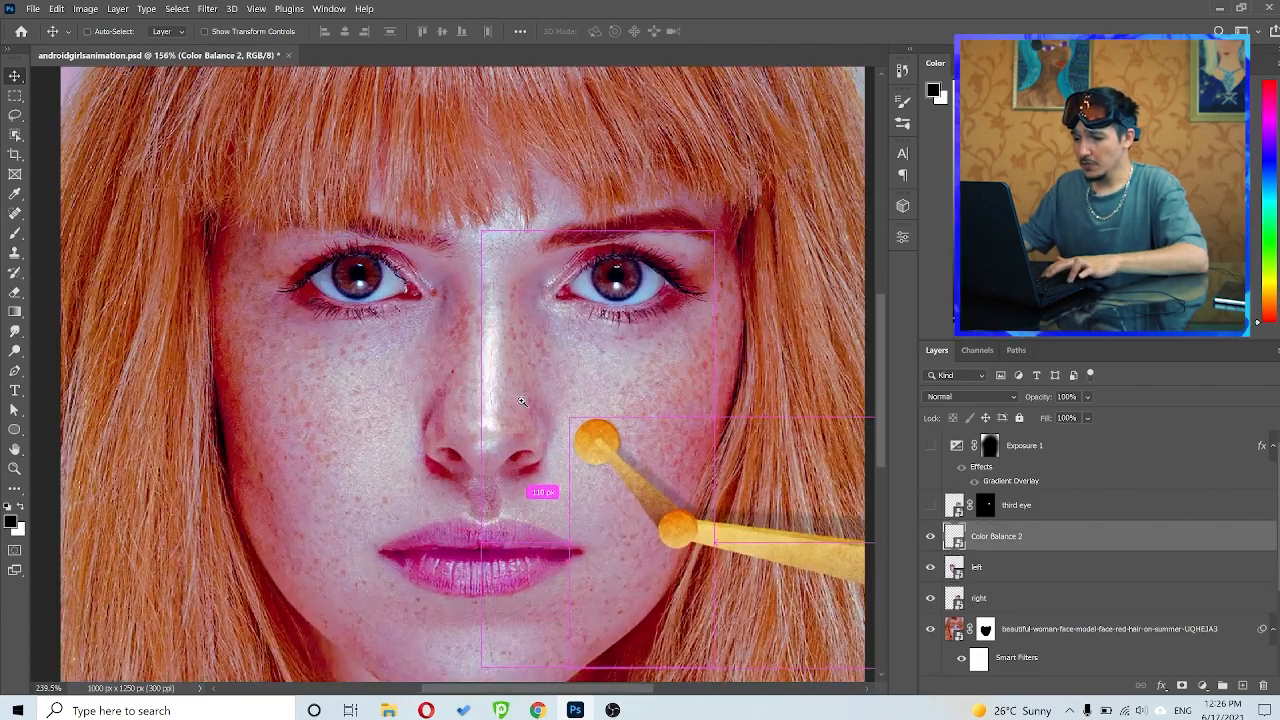
drag(672, 480, 435, 387)
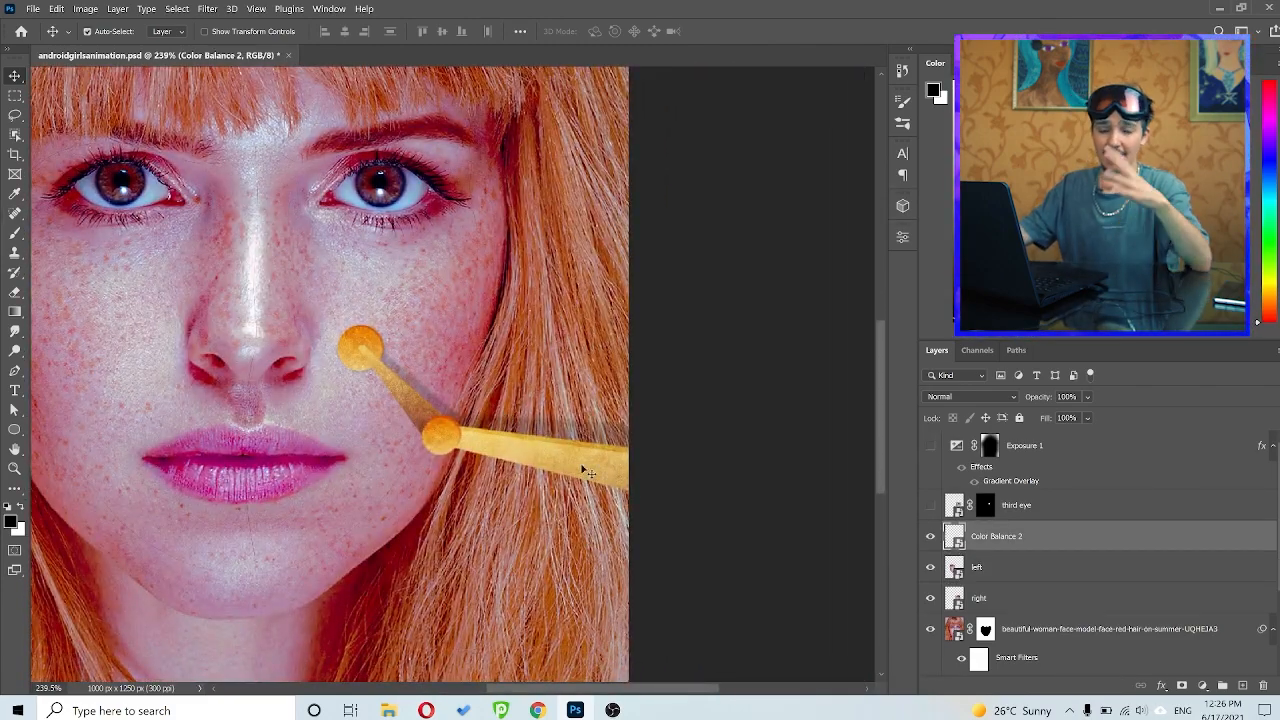
- Open the Color Balance 2 smart object and its nested kristina-delp-mile950upog-unsplash smart object to examine the arm's shapes
double_click(952, 540)
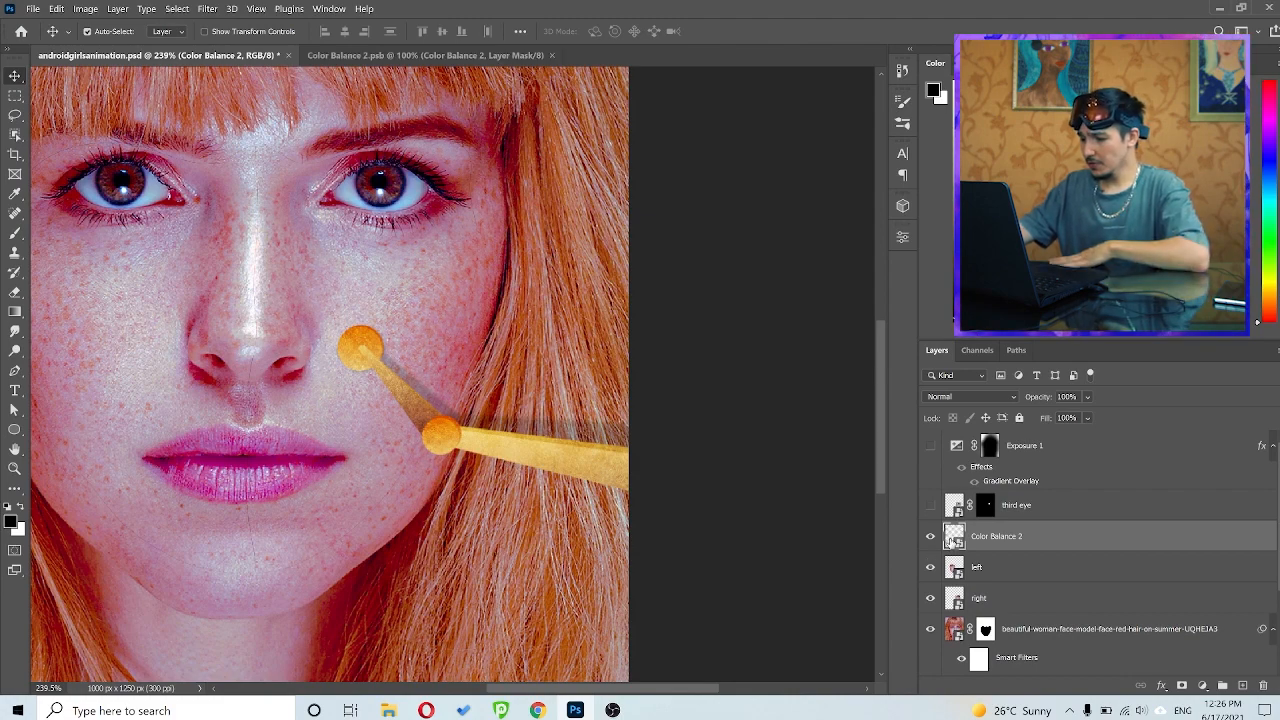
scroll(292, 440, up, 2)
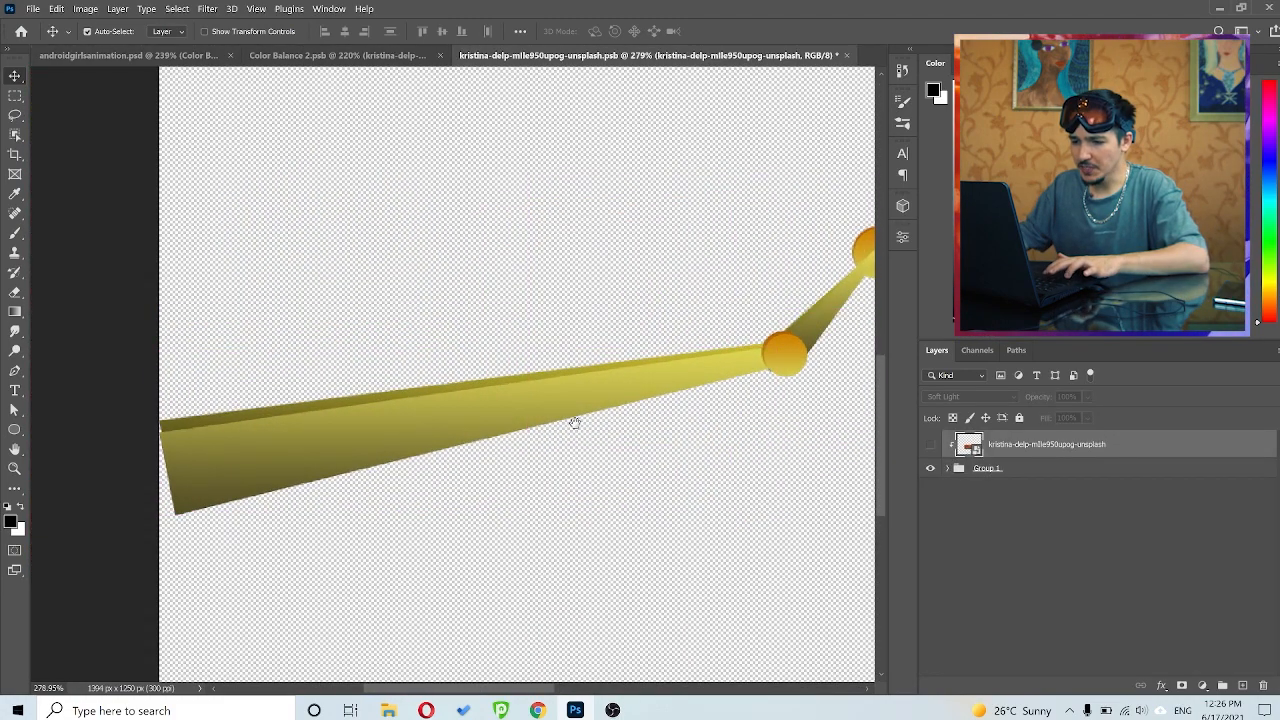
drag(760, 378, 528, 396)
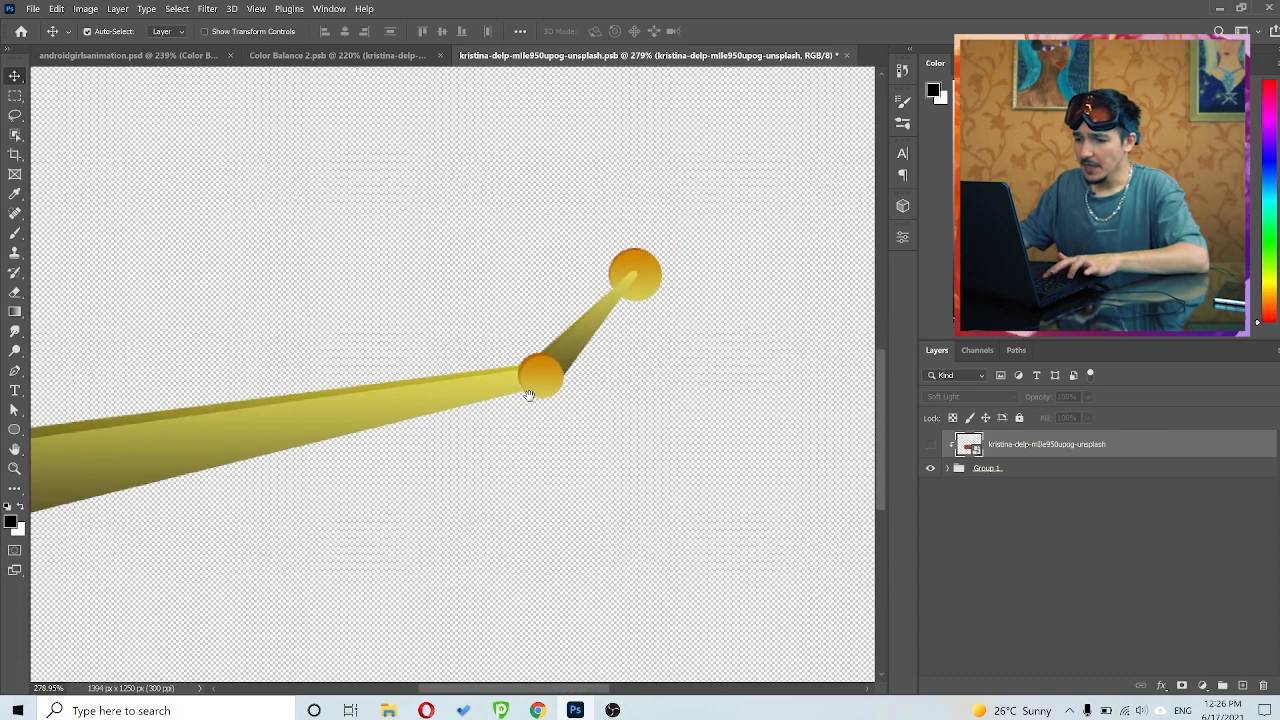
scroll(528, 396, up, 4)
scroll(596, 345, down, 8)
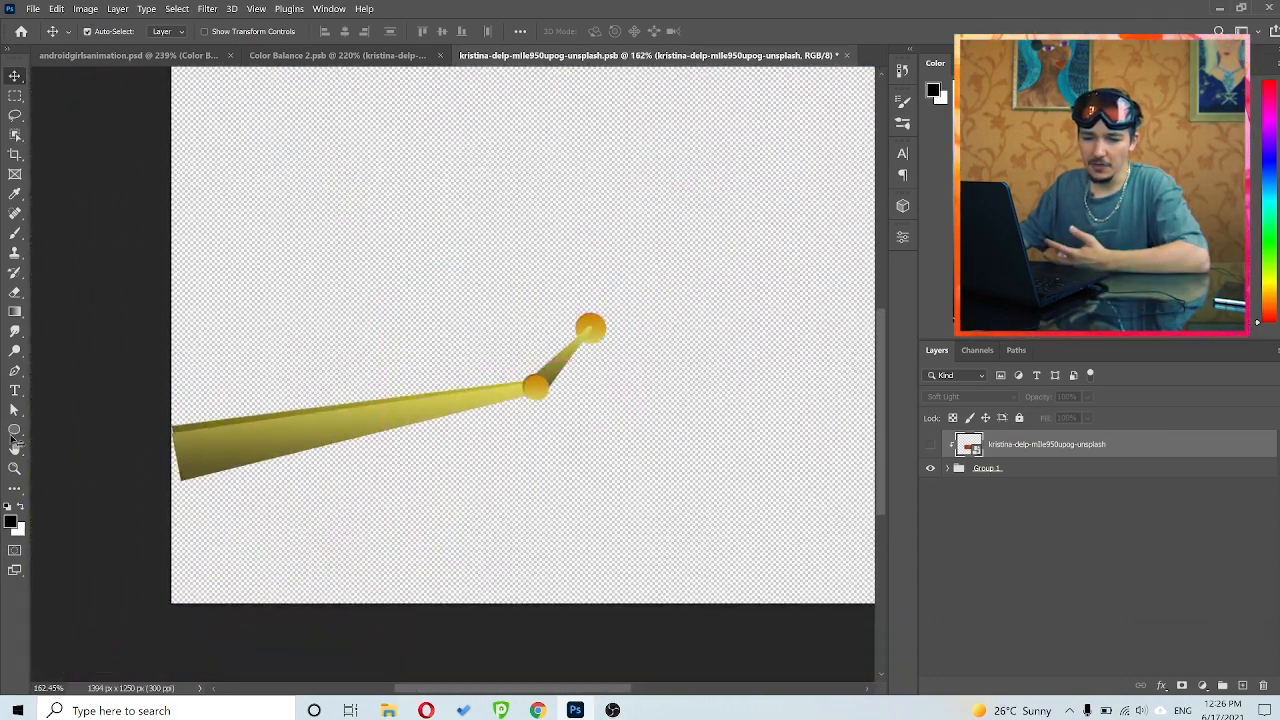
- Check the Ellipse Tool among the available shape tools
click(15, 431)
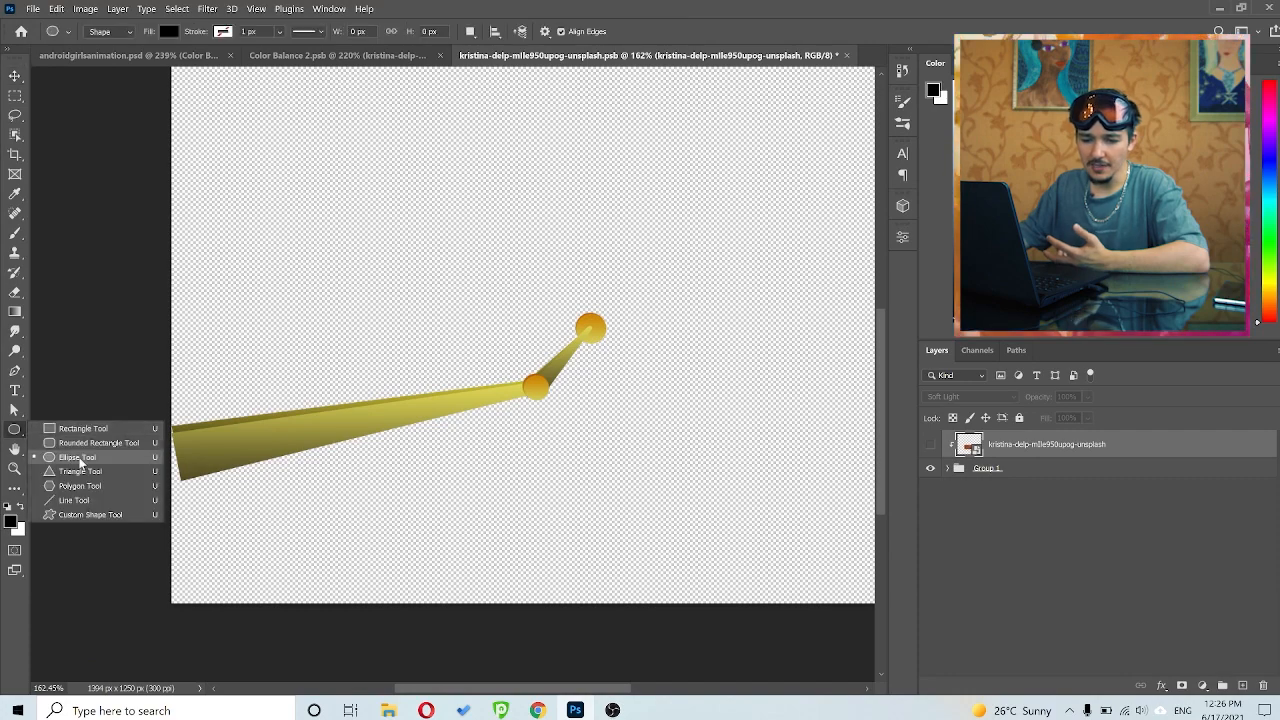
click(572, 497)
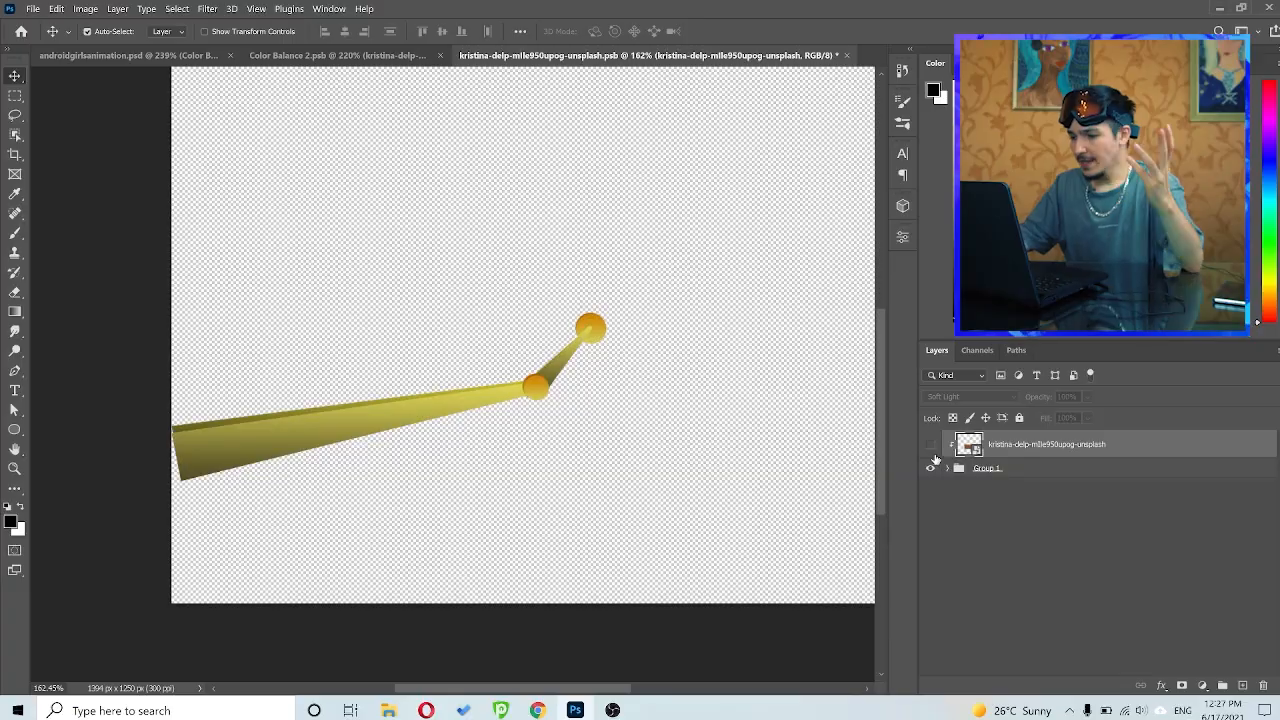
- Show the kristina-delp-mile950upog-unsplash texture layer clipped over the robotic arm shapes
click(931, 446)
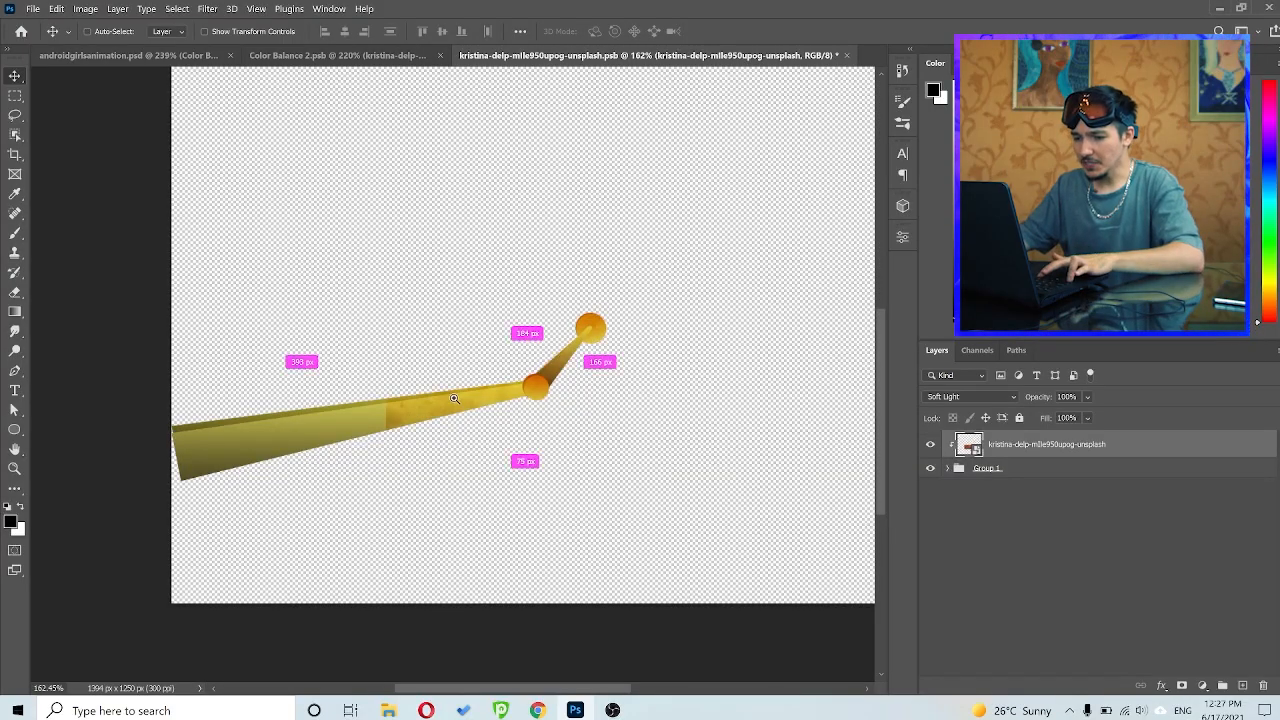
drag(455, 398, 481, 401)
- Try the Normal blend mode on the arm's texture layer and undo the change
click(963, 397)
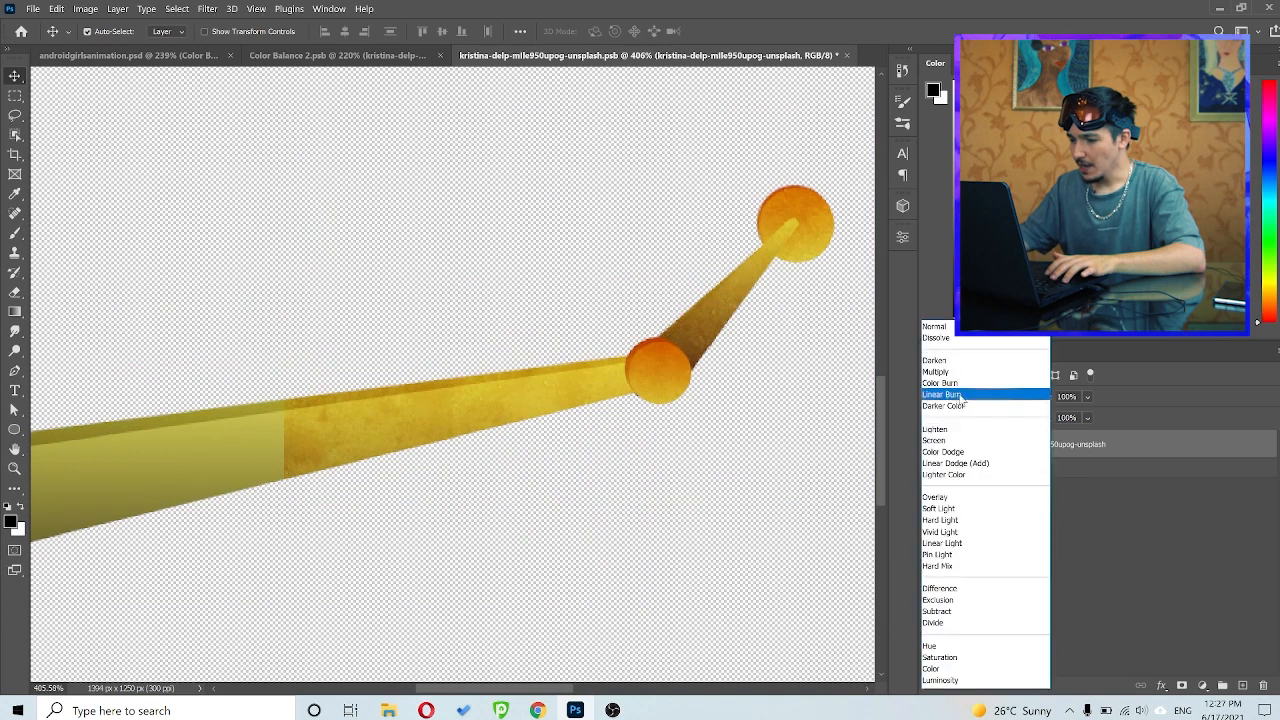
click(937, 323)
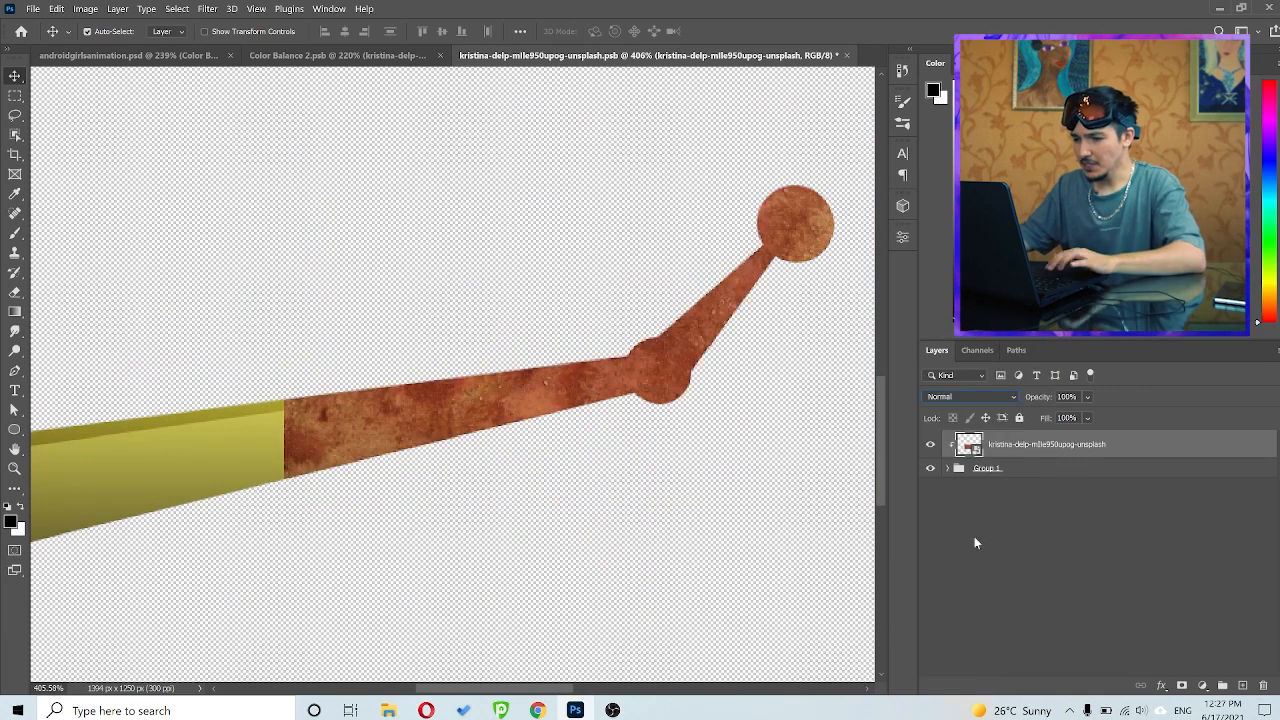
key(ctrl+z)
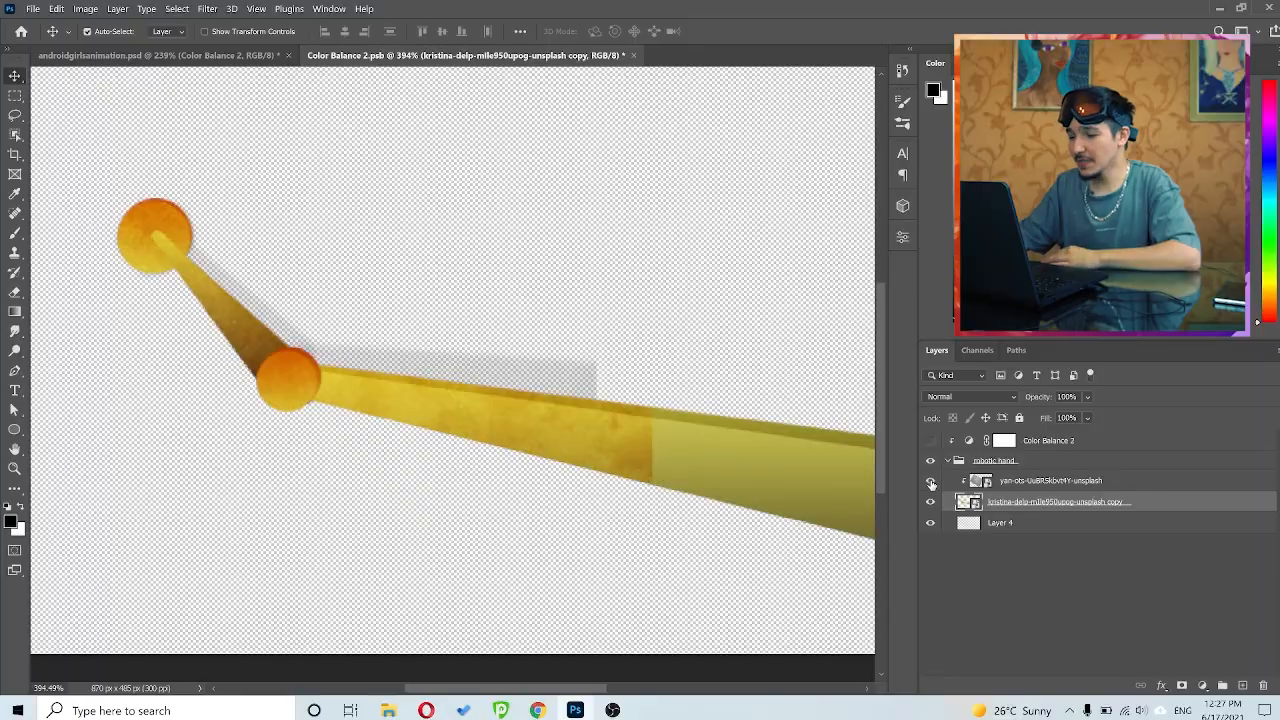
- Show the yan-ots-UuBR5kbvt4Y-unsplash texture on the arm, try its Normal blend mode and set it back to Overlay
click(930, 483)
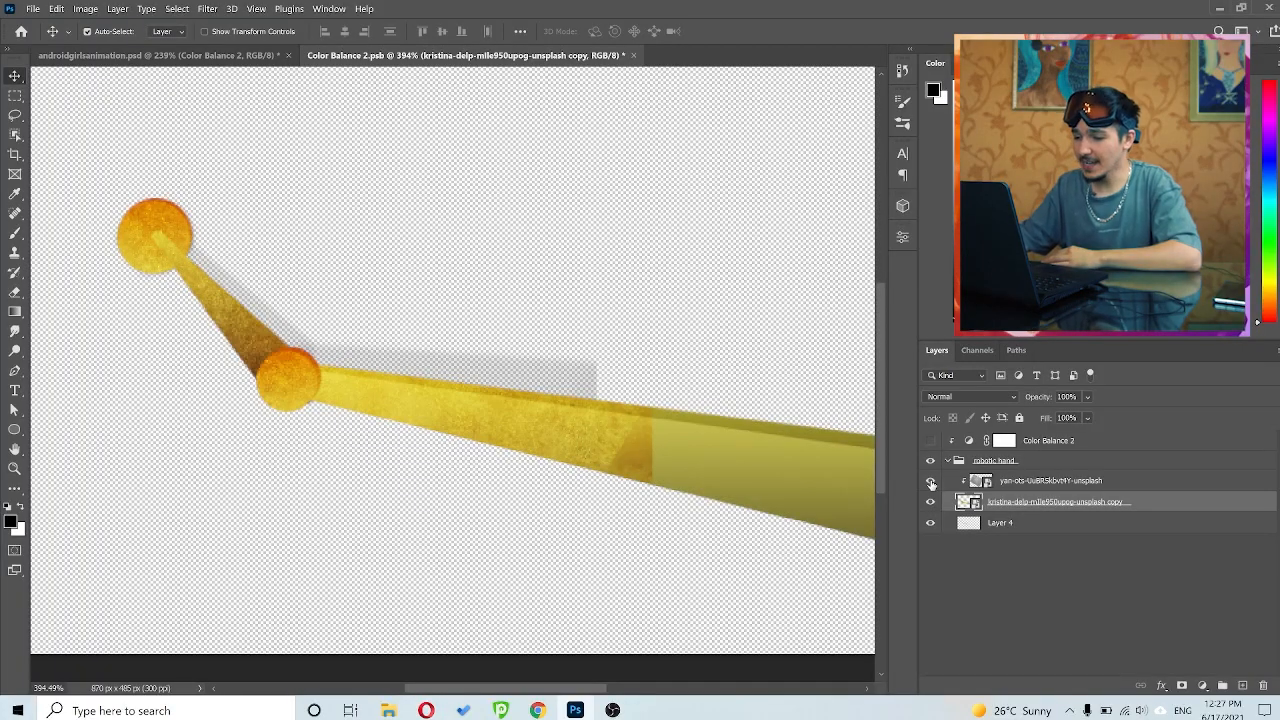
click(1024, 482)
click(940, 397)
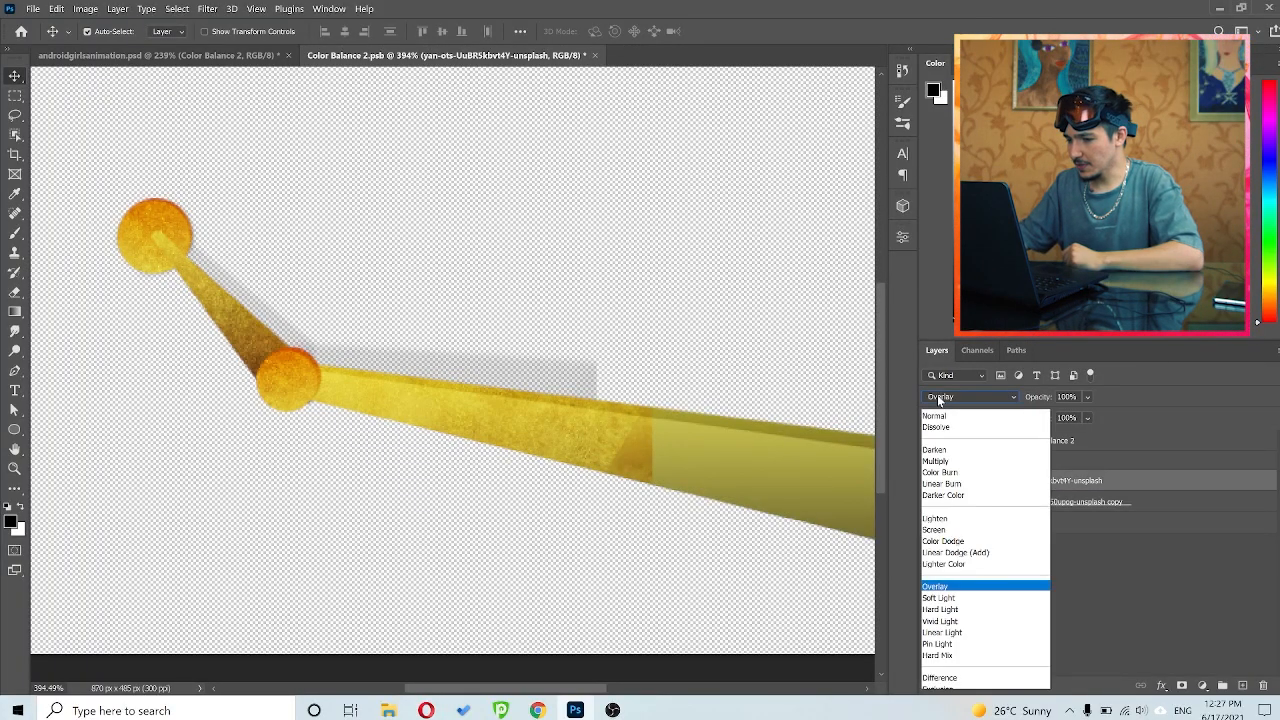
click(934, 416)
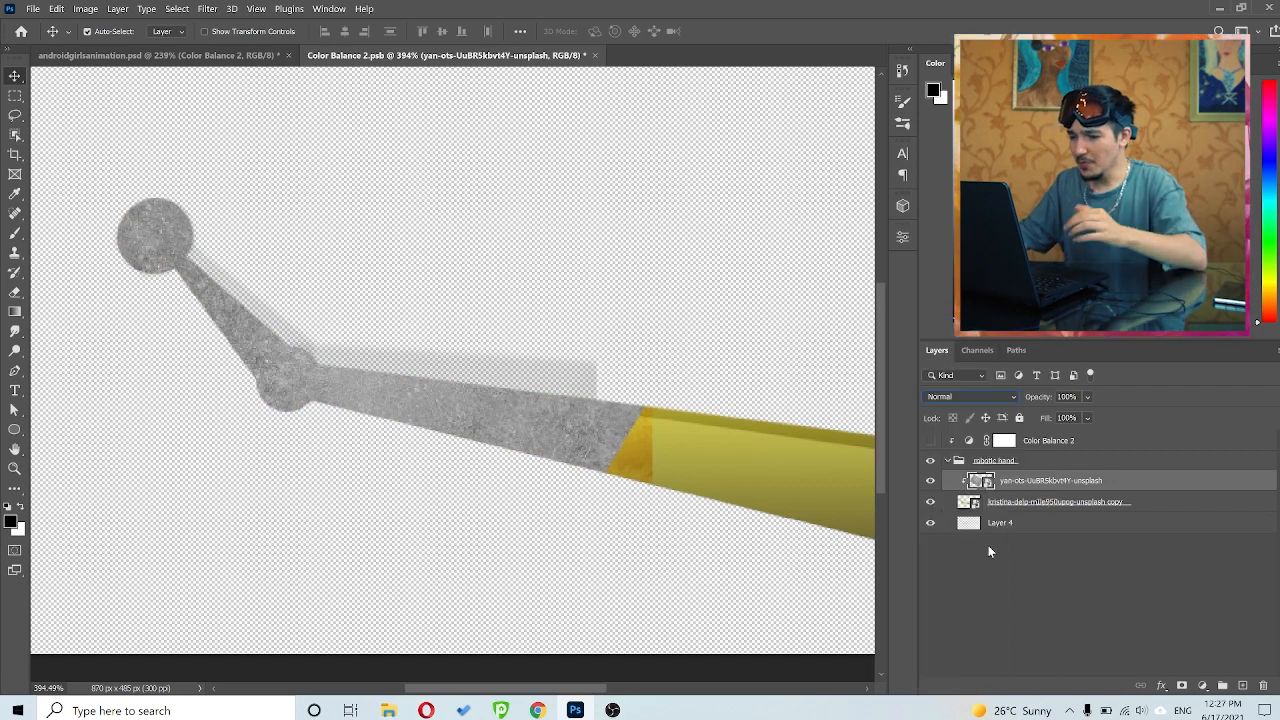
key(shift+alt+o)
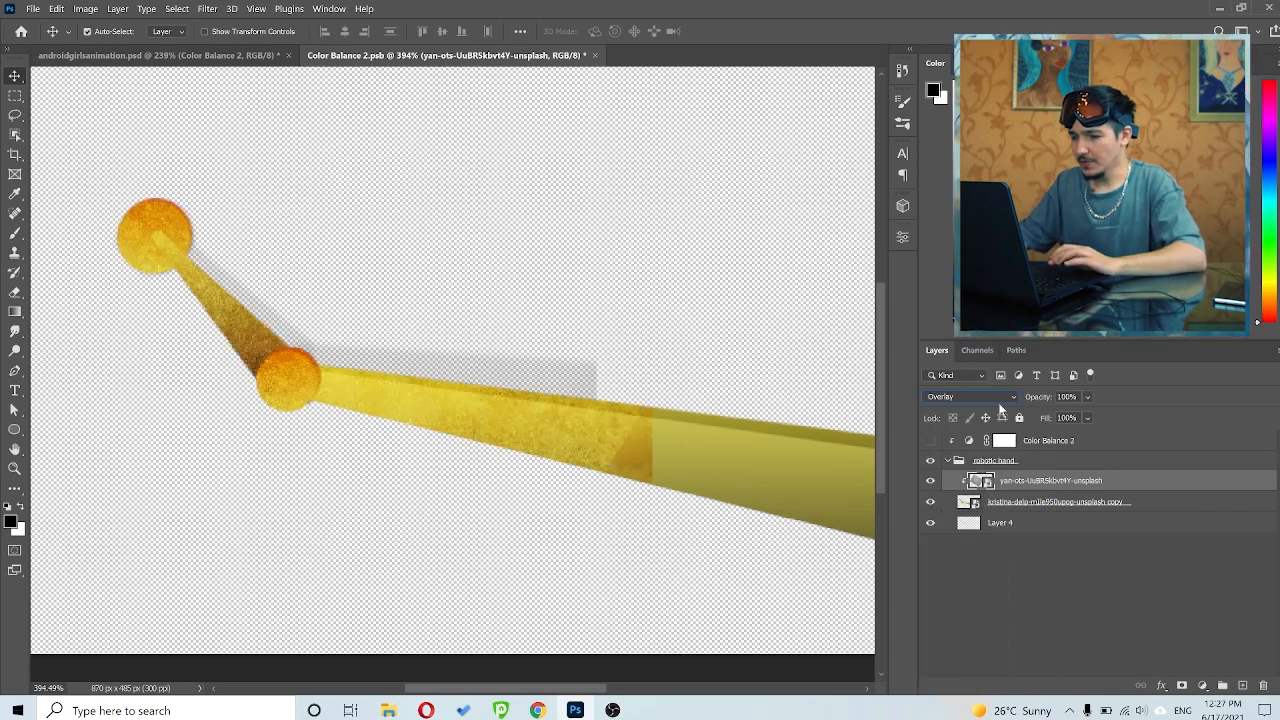
- Show the Color Balance 2 adjustment above the robotic hand group and close the smart object
scroll(680, 447, down, 5)
click(930, 442)
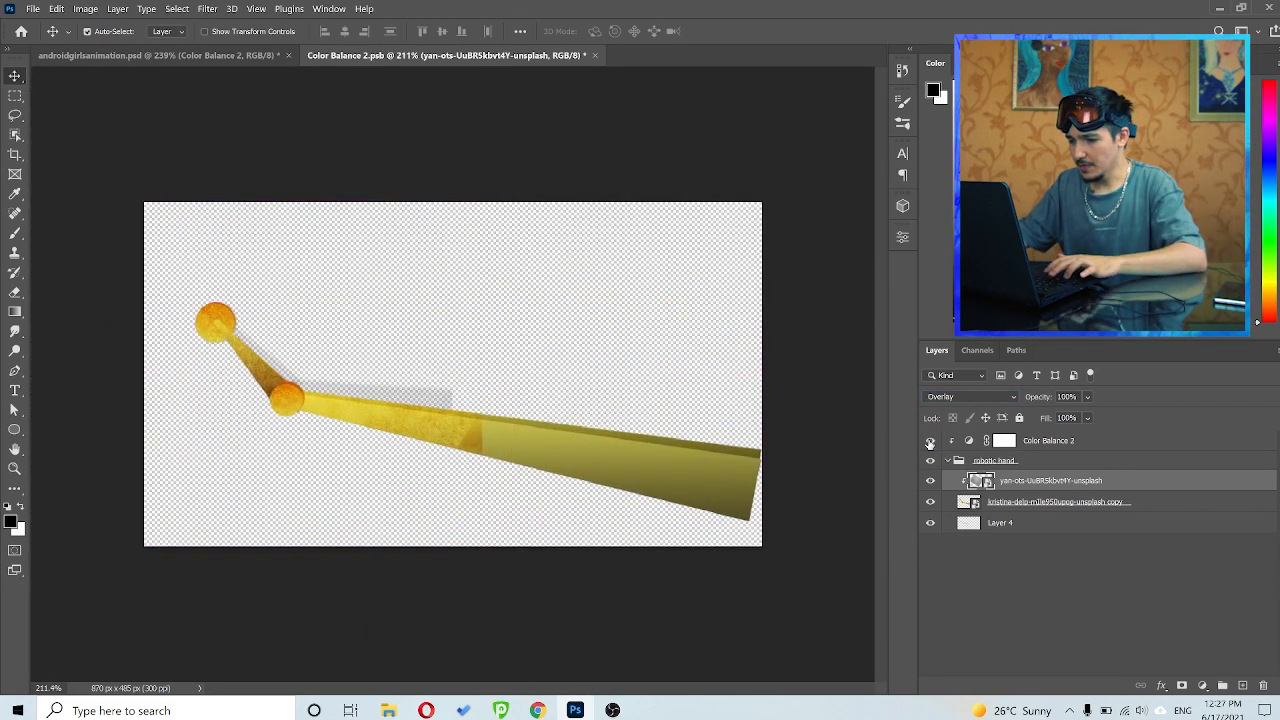
click(594, 55)
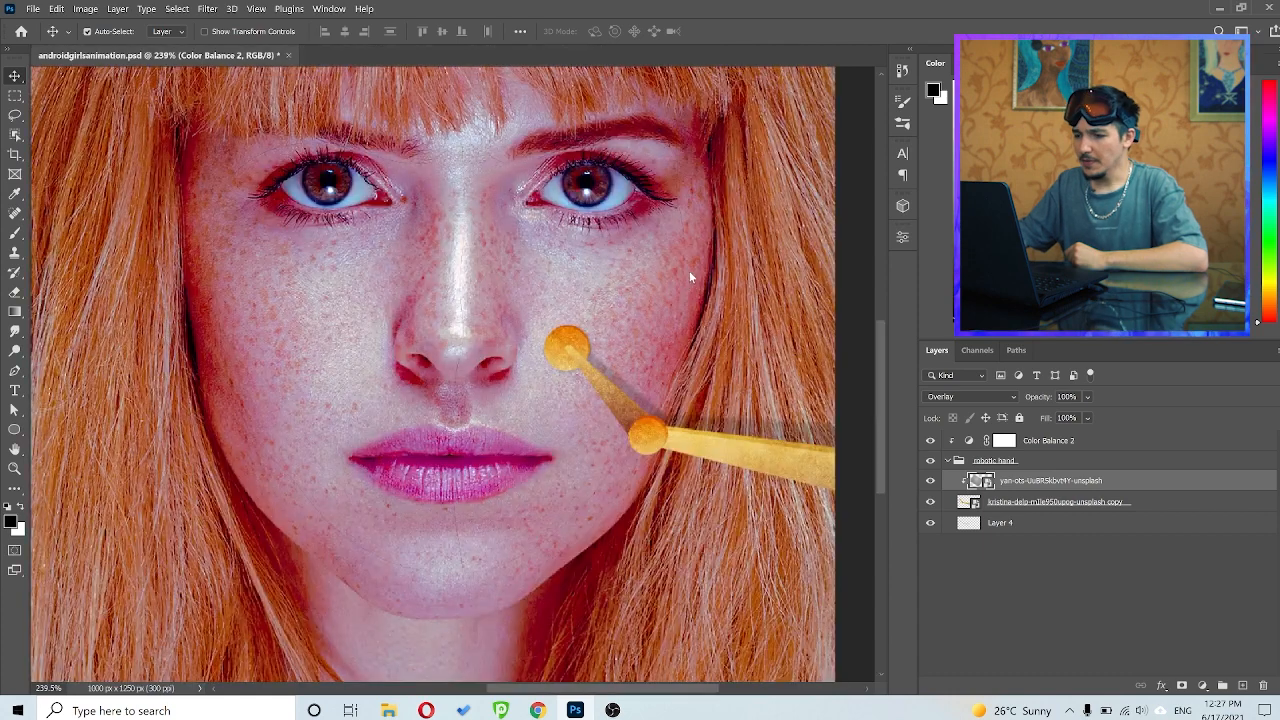
- Hide the left, right and Color Balance 2 layers and show the third eye layer
key(ctrl)
scroll(493, 327, up, 2)
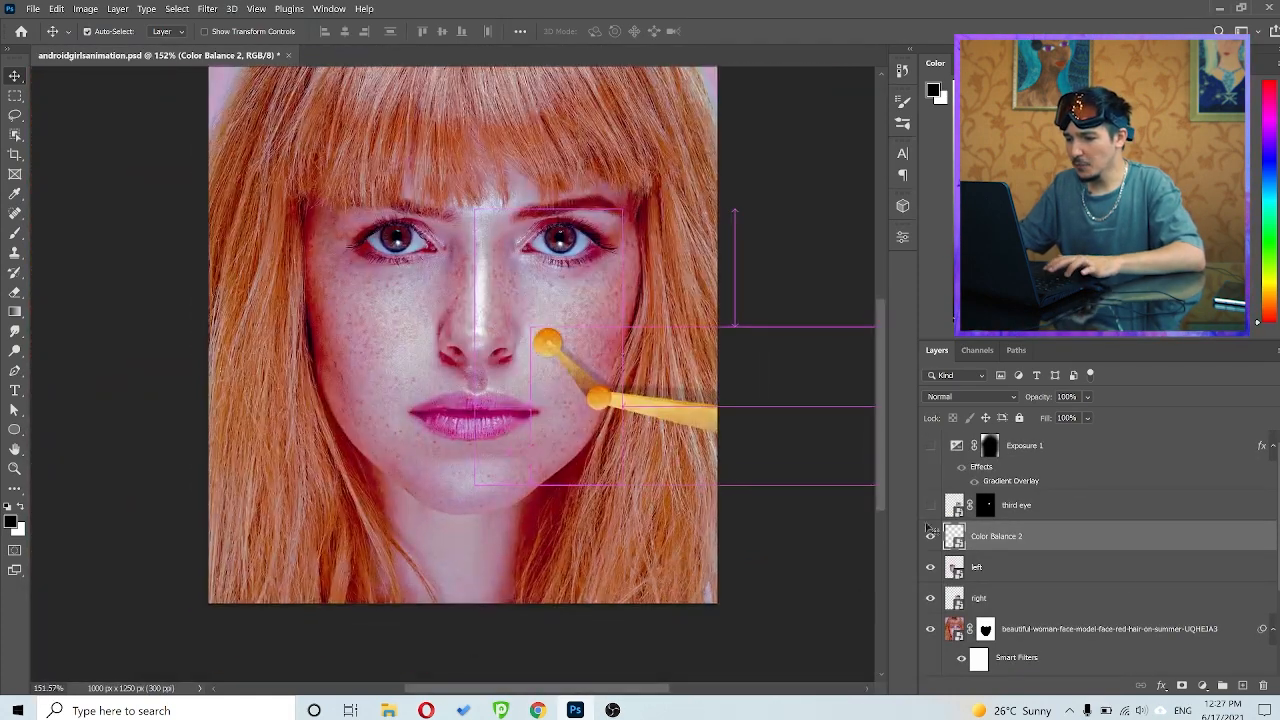
click(930, 567)
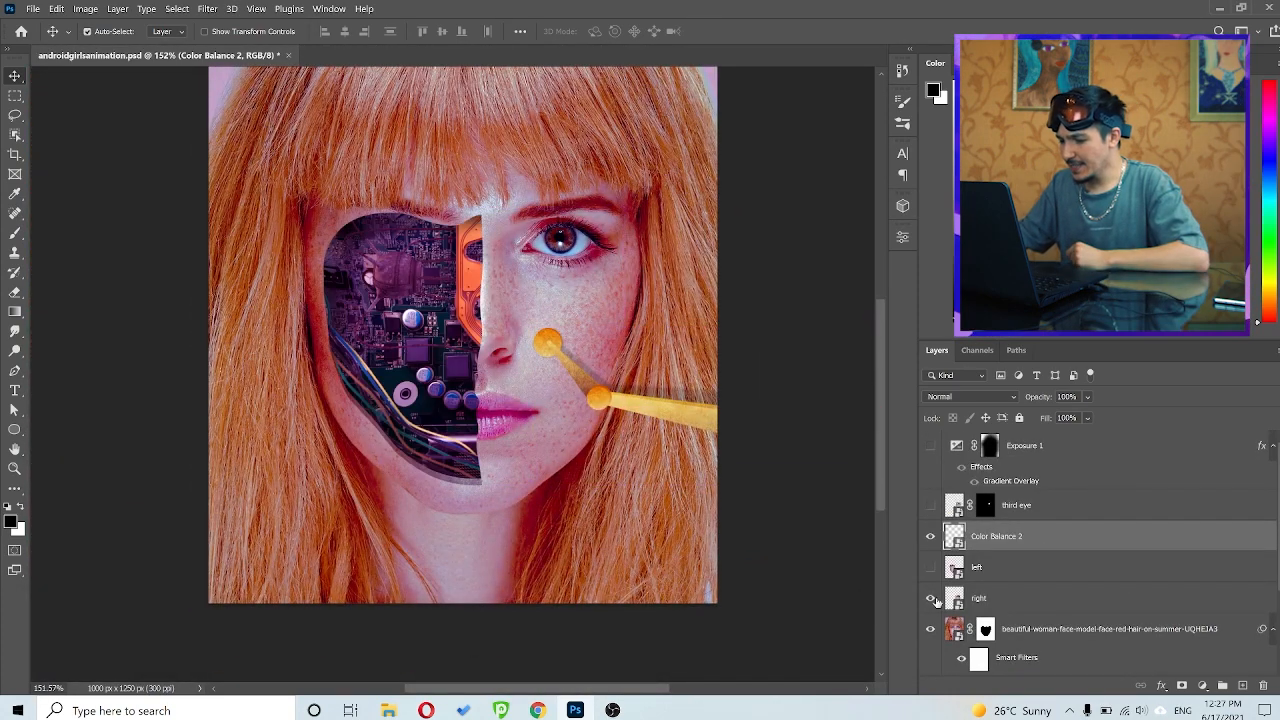
click(930, 598)
click(930, 536)
click(930, 505)
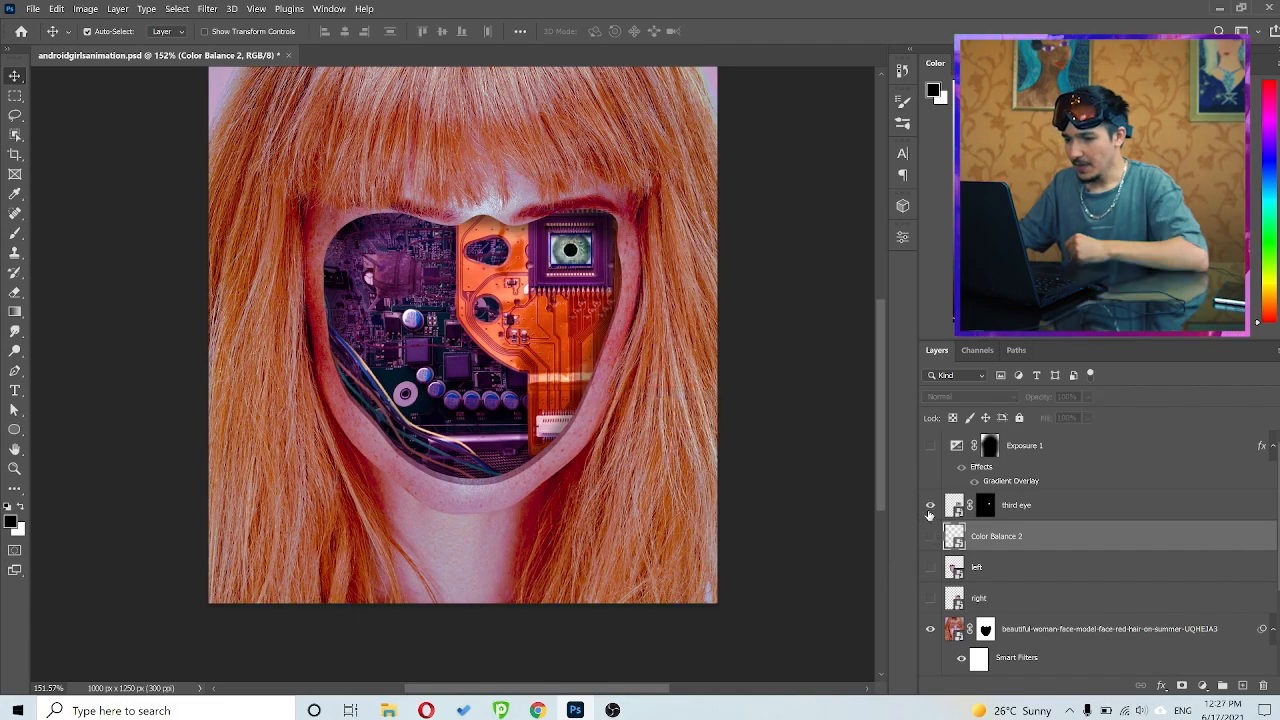
- Disable the third eye layer's mask to examine the full eye photo, and enable the mask again
scroll(581, 230, up, 5)
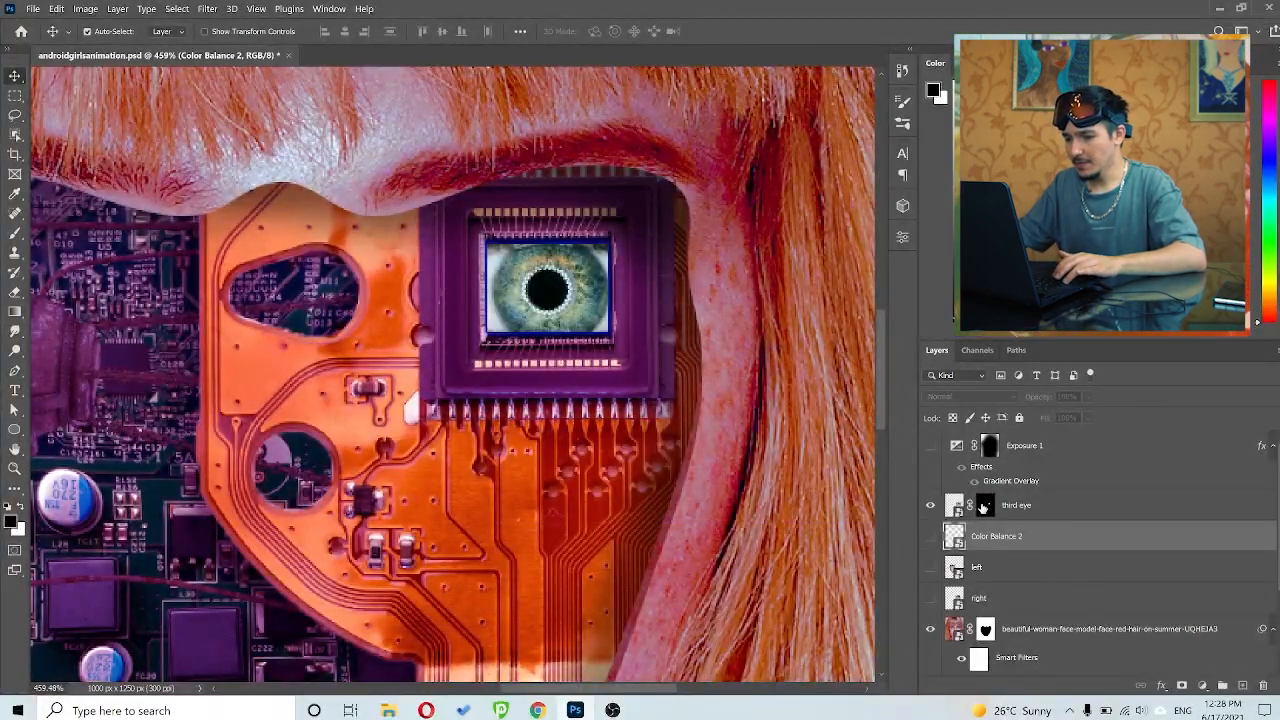
shift+click(984, 507)
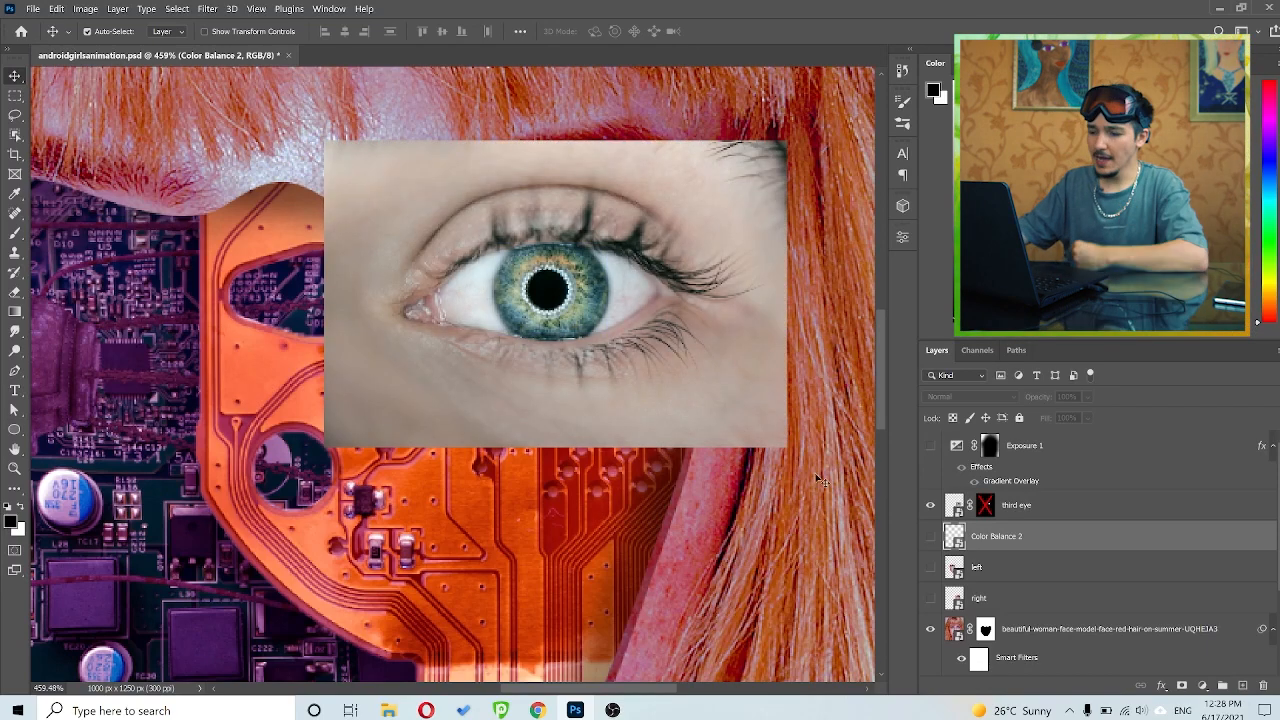
shift+click(987, 507)
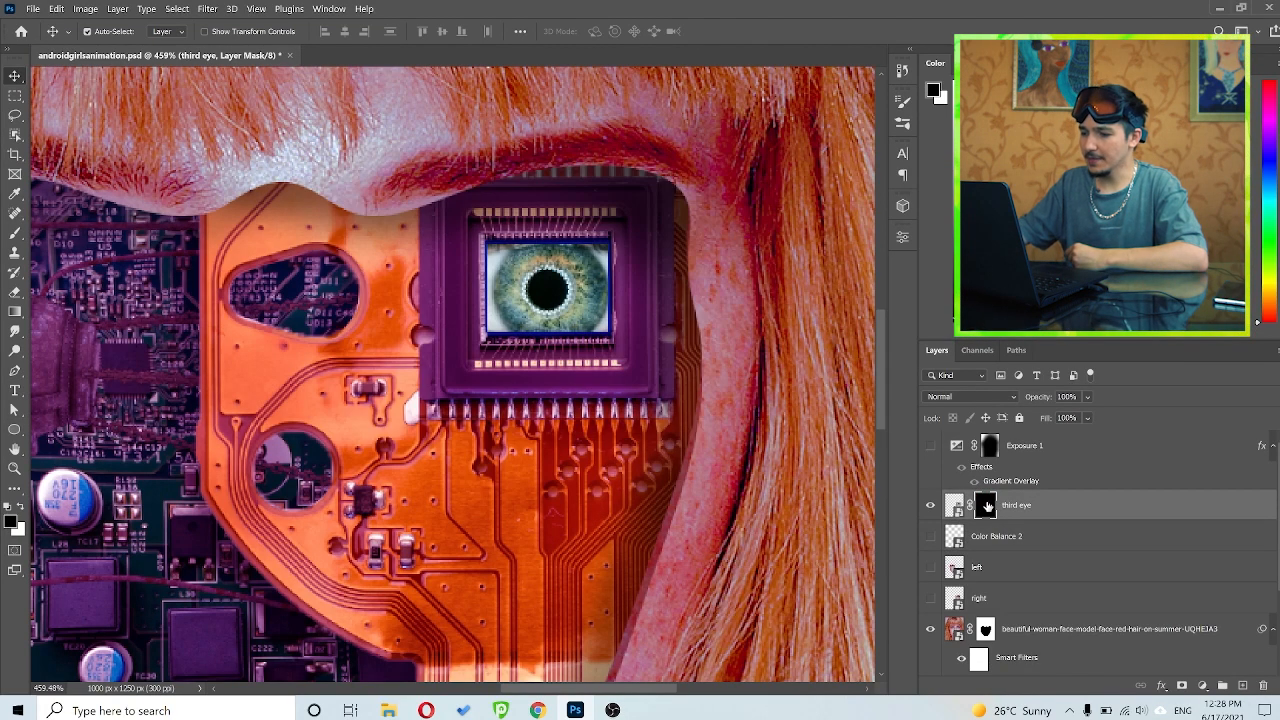
key(ctrl+0)
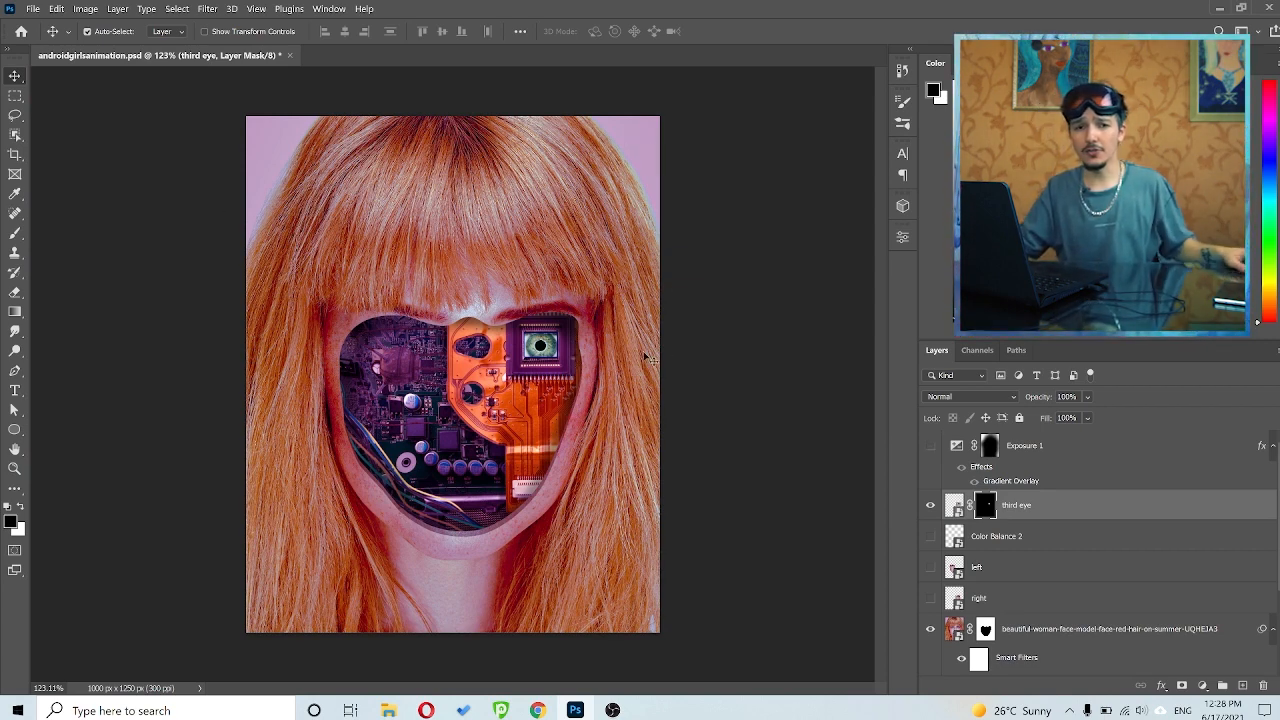
- Show the Exposure 1 adjustment layer and check its exposure settings
click(929, 447)
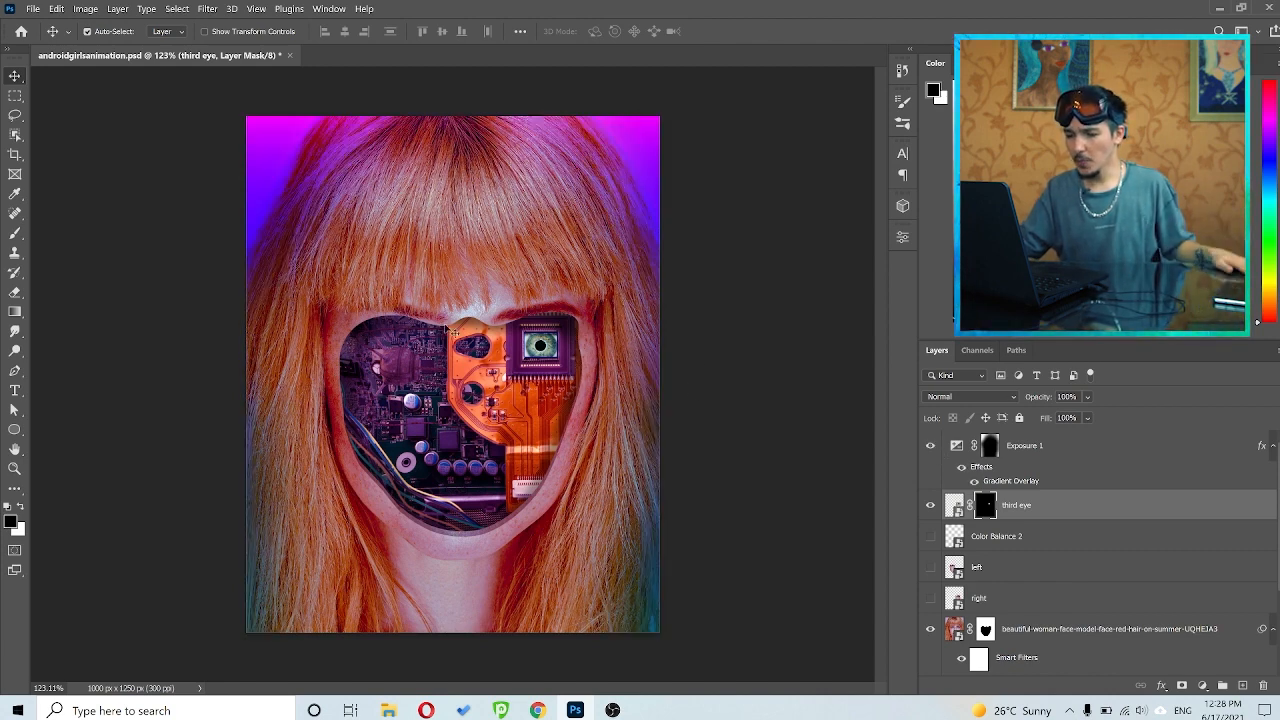
click(1048, 450)
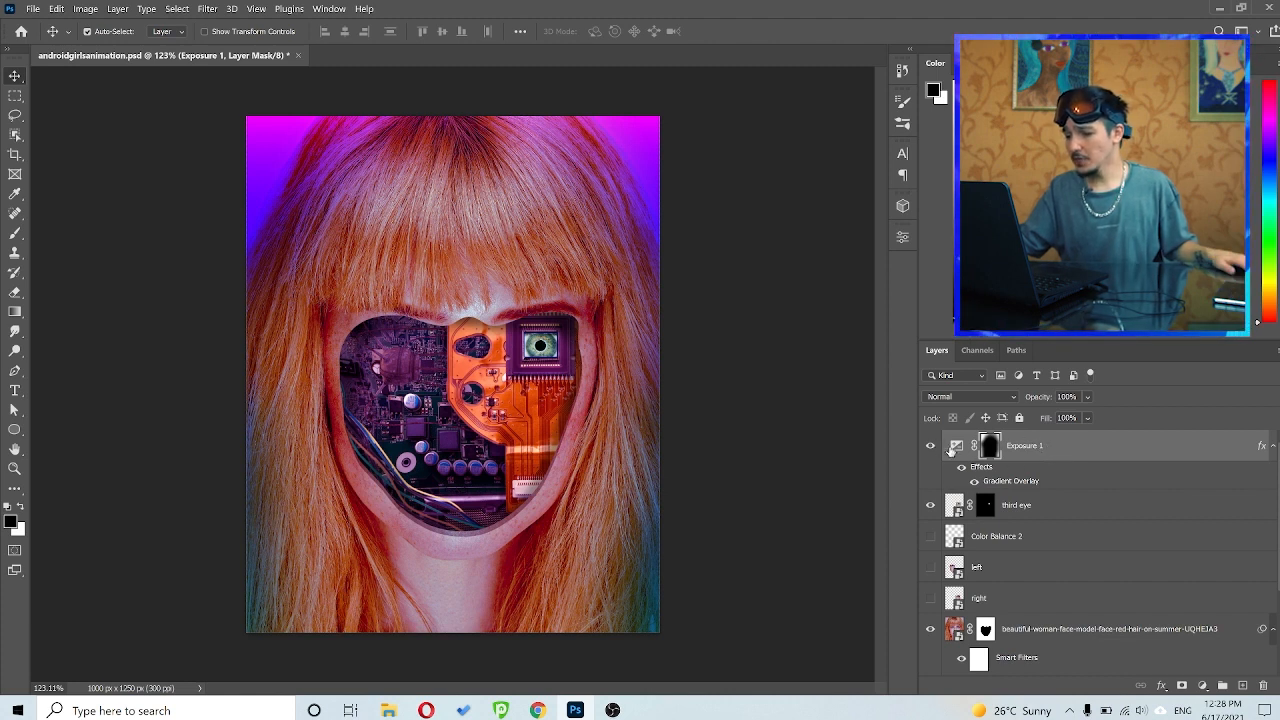
double_click(955, 447)
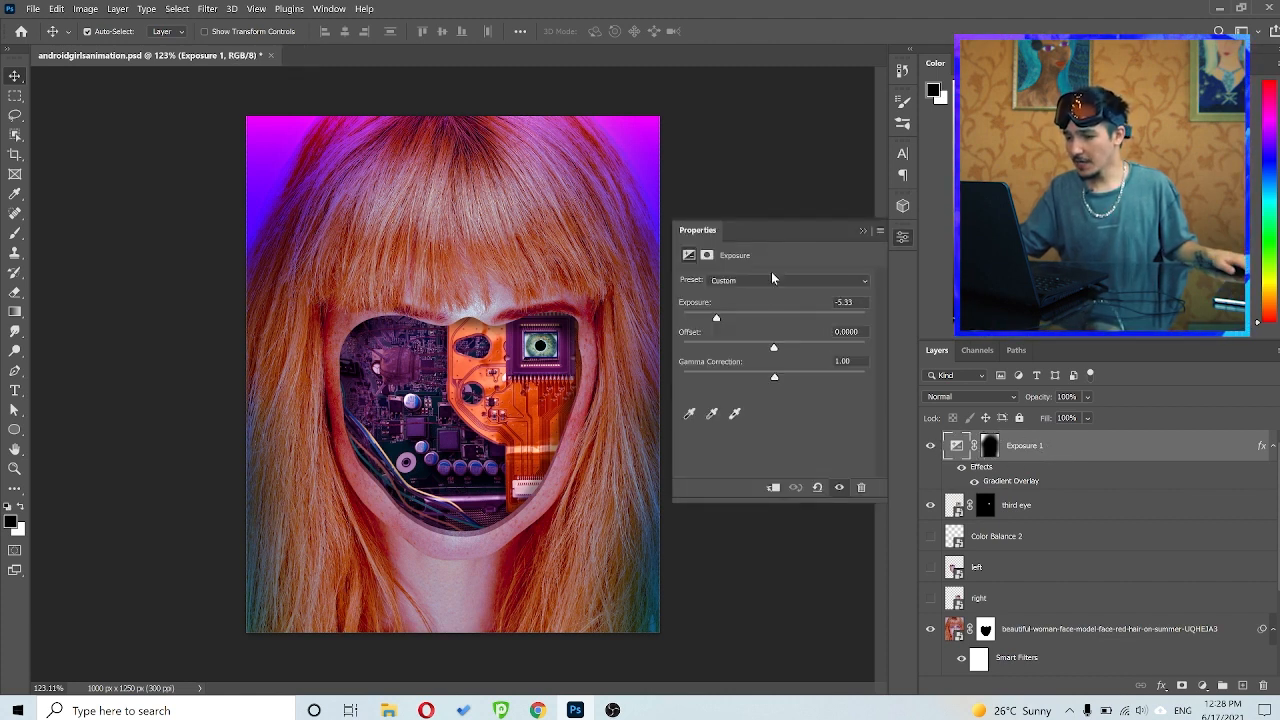
click(864, 229)
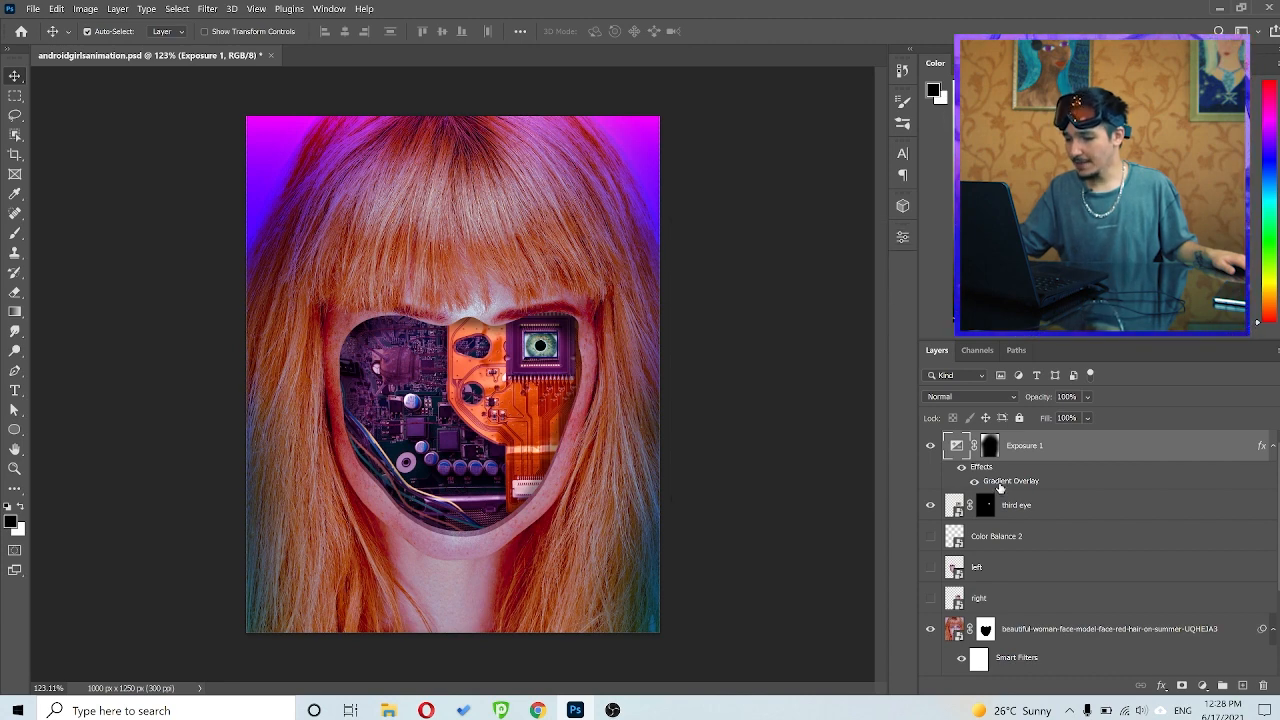
- Open the Gradient Overlay style of Exposure 1 and check its gradient presets
double_click(999, 482)
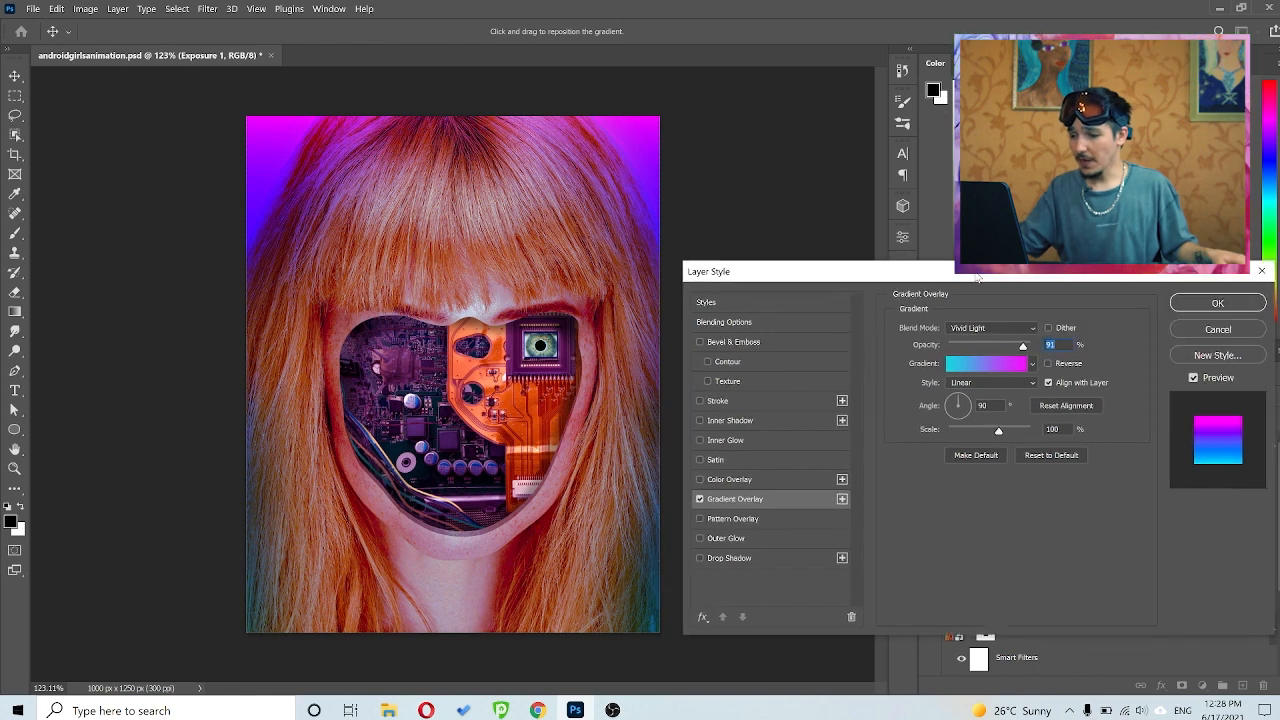
click(1035, 365)
click(963, 511)
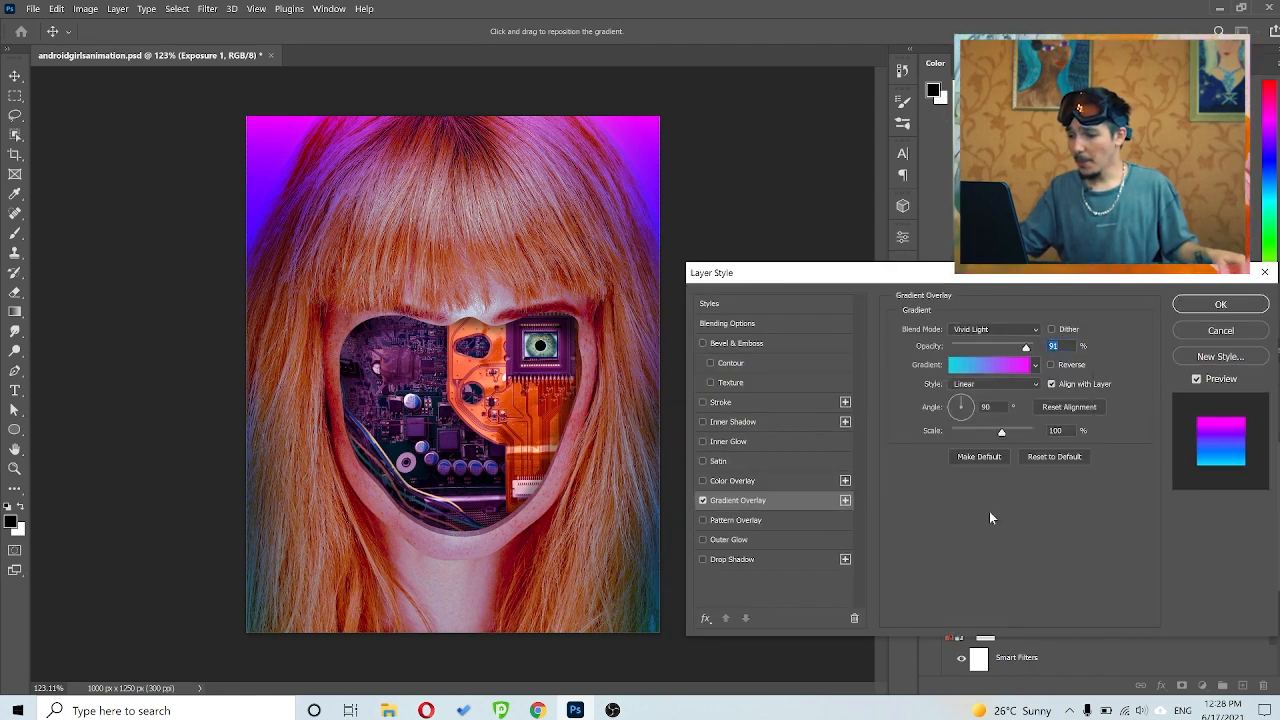
- Try the Normal blend mode on the gradient overlay, restore Vivid Light and accept the layer style
click(984, 331)
click(982, 329)
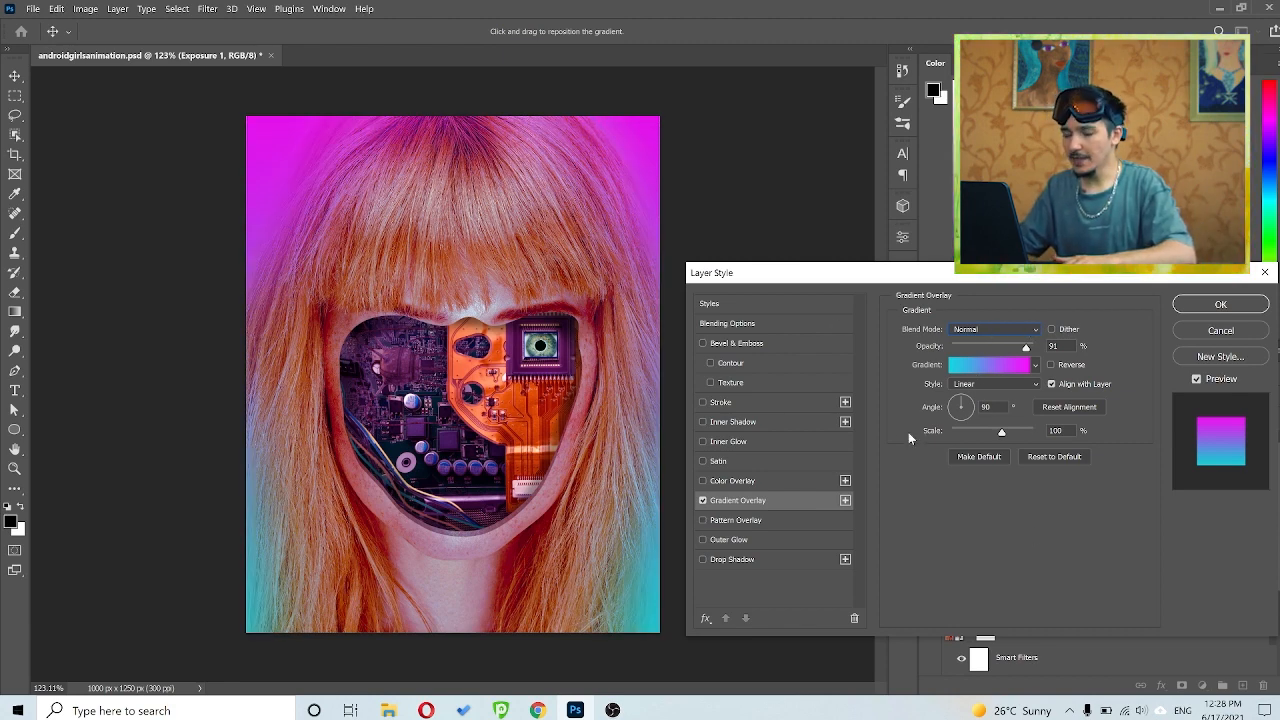
click(1022, 329)
click(975, 536)
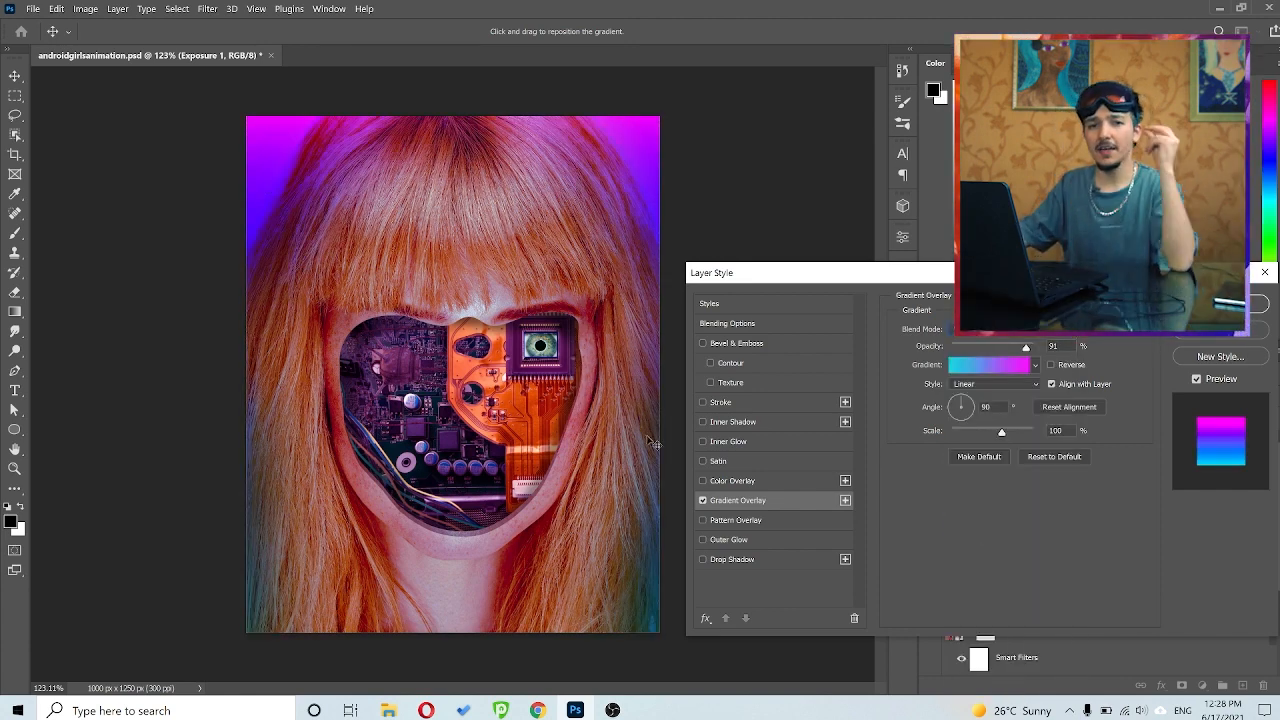
click(1215, 305)
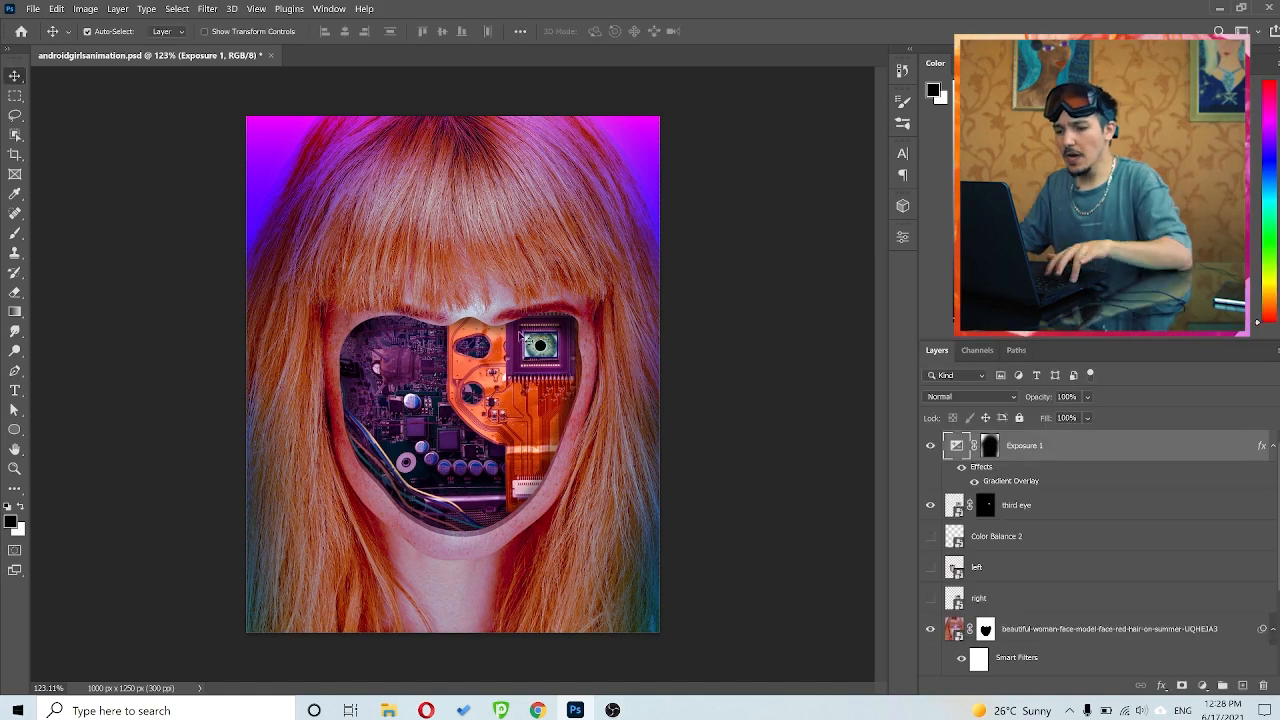
- Switch to File Explorer and review the exported back.png, front.png, left.png, right.png, robotic hand.png and third eye.png
scroll(522, 320, down, 4)
scroll(522, 320, up, 4)
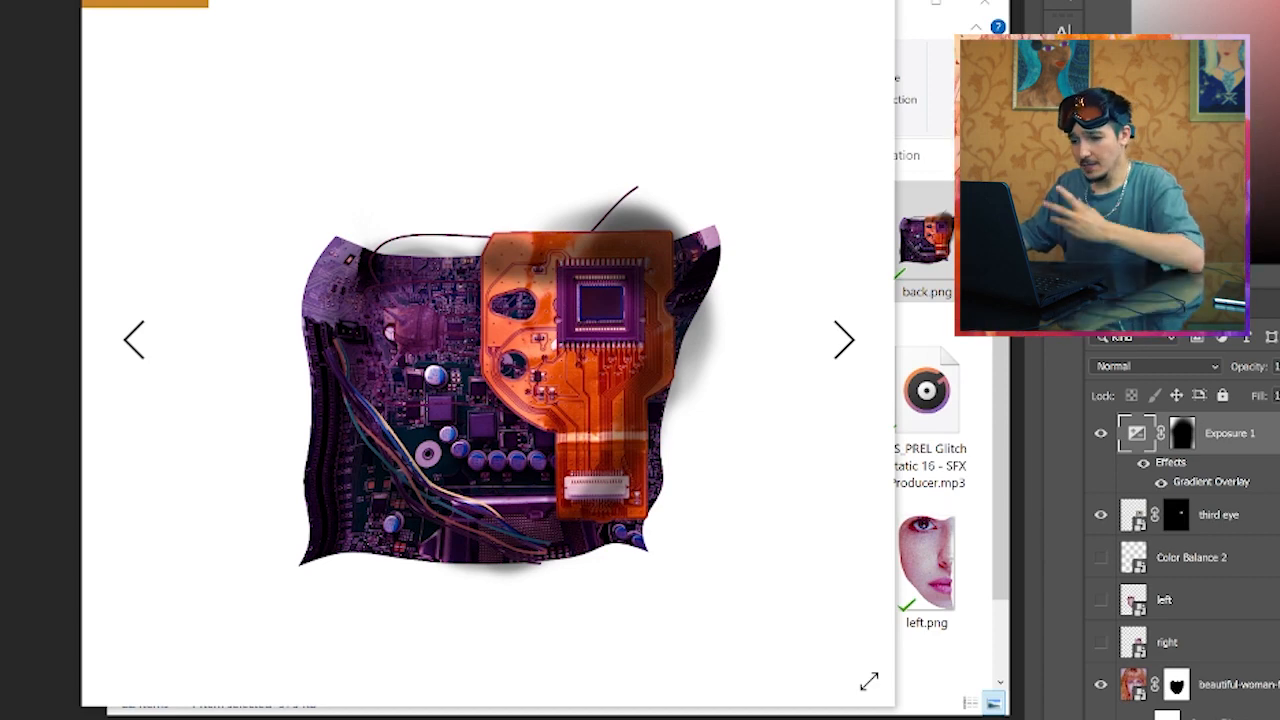
key(Escape)
scroll(700, 515, down, 1)
click(565, 480)
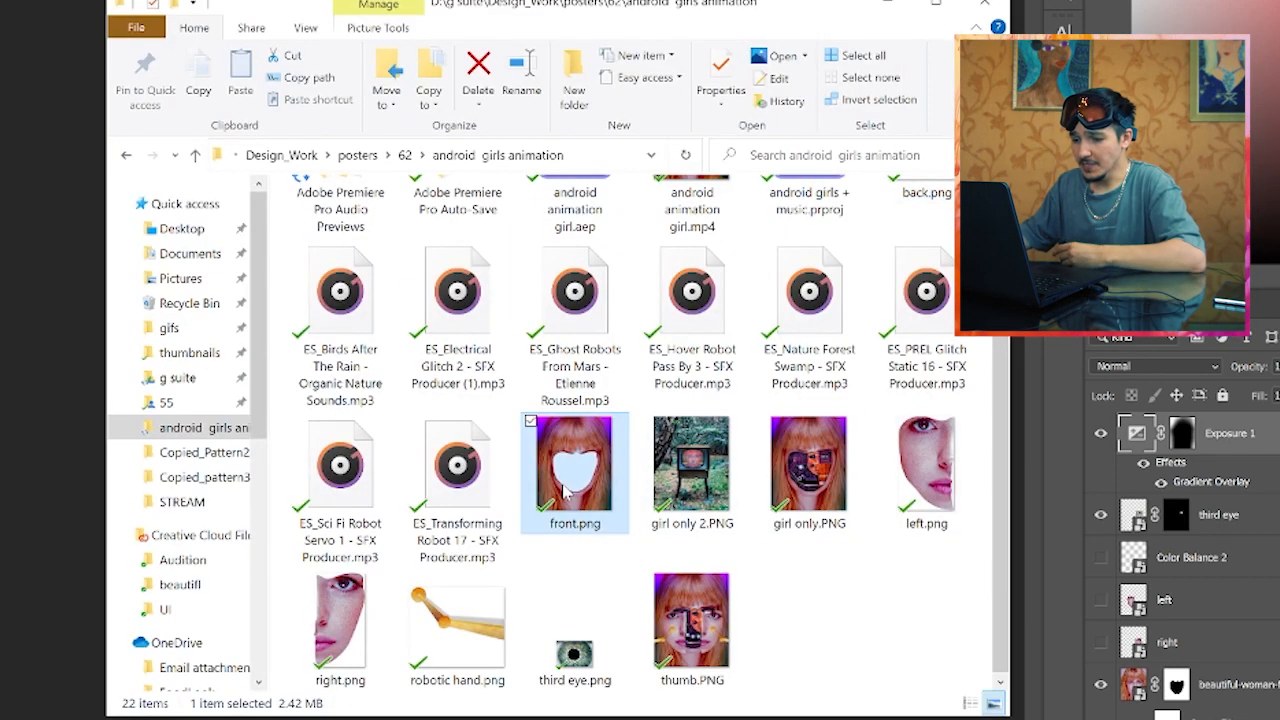
click(942, 505)
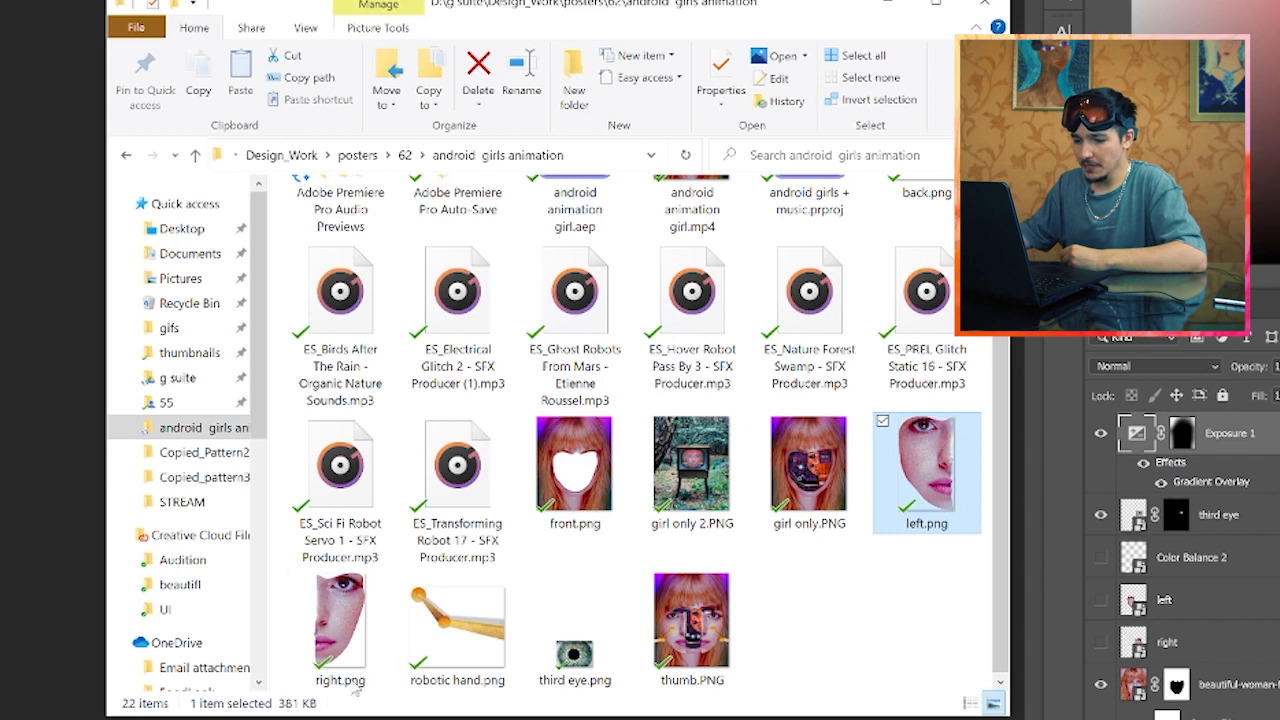
click(355, 688)
click(435, 648)
click(582, 660)
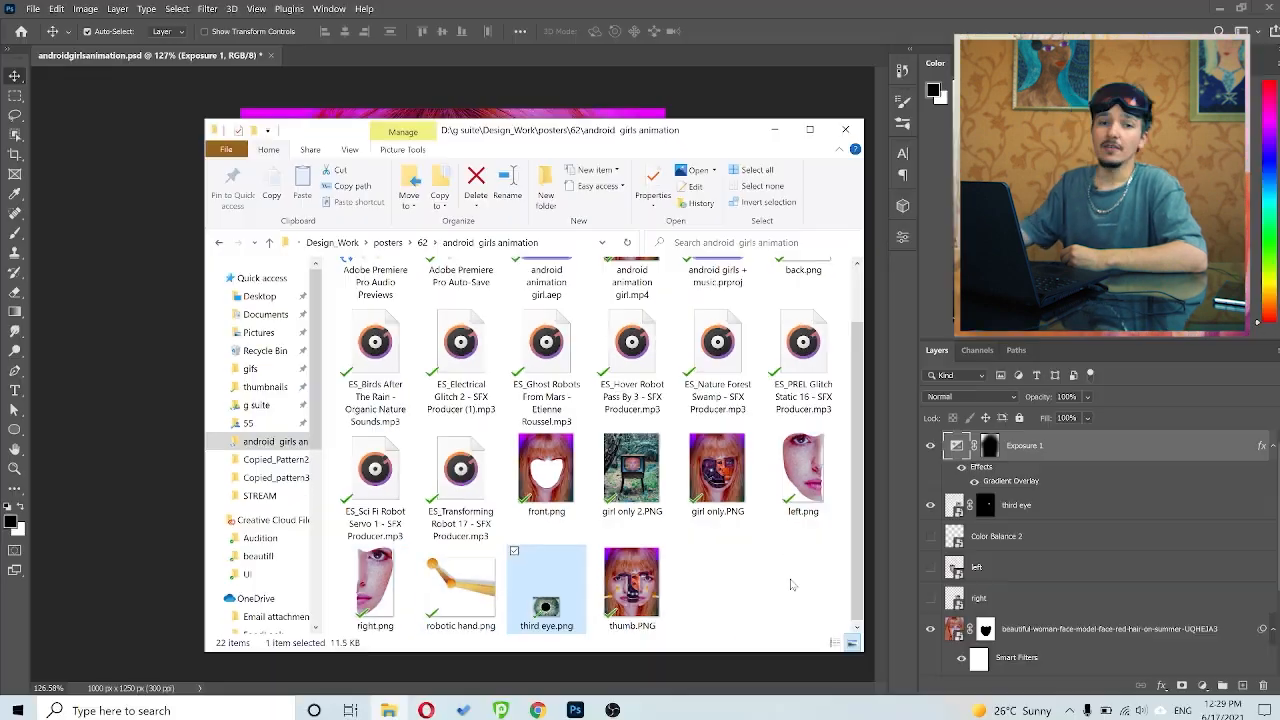